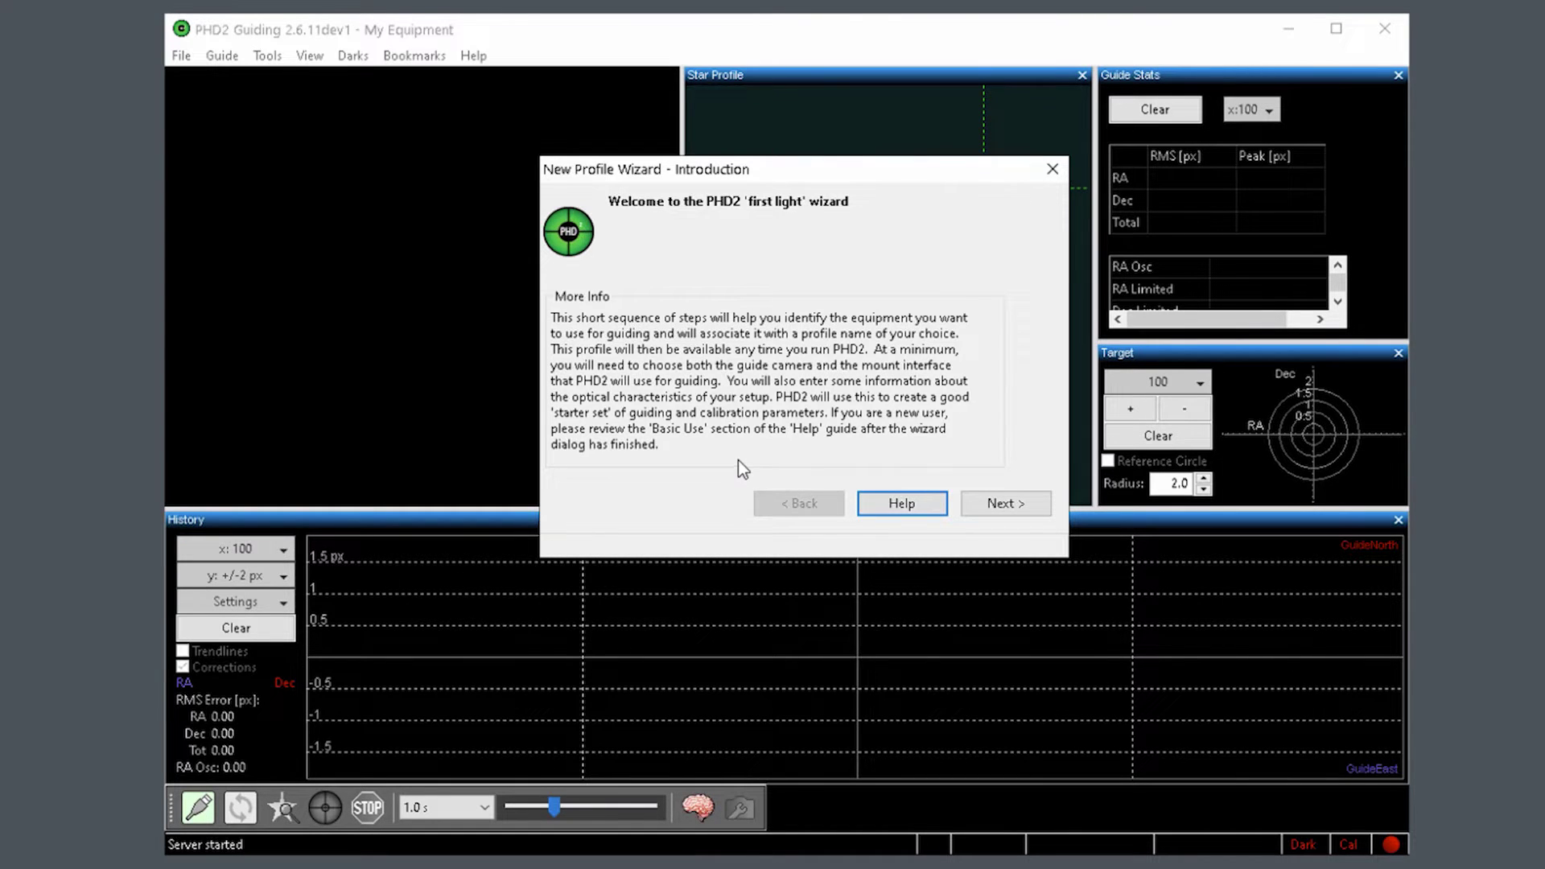
Step: Dismiss the intro and Setup Wizard prompts, then start Manage Profiles > New using Wizard
{"action": "left_click", "coordinate": [1051, 170]}
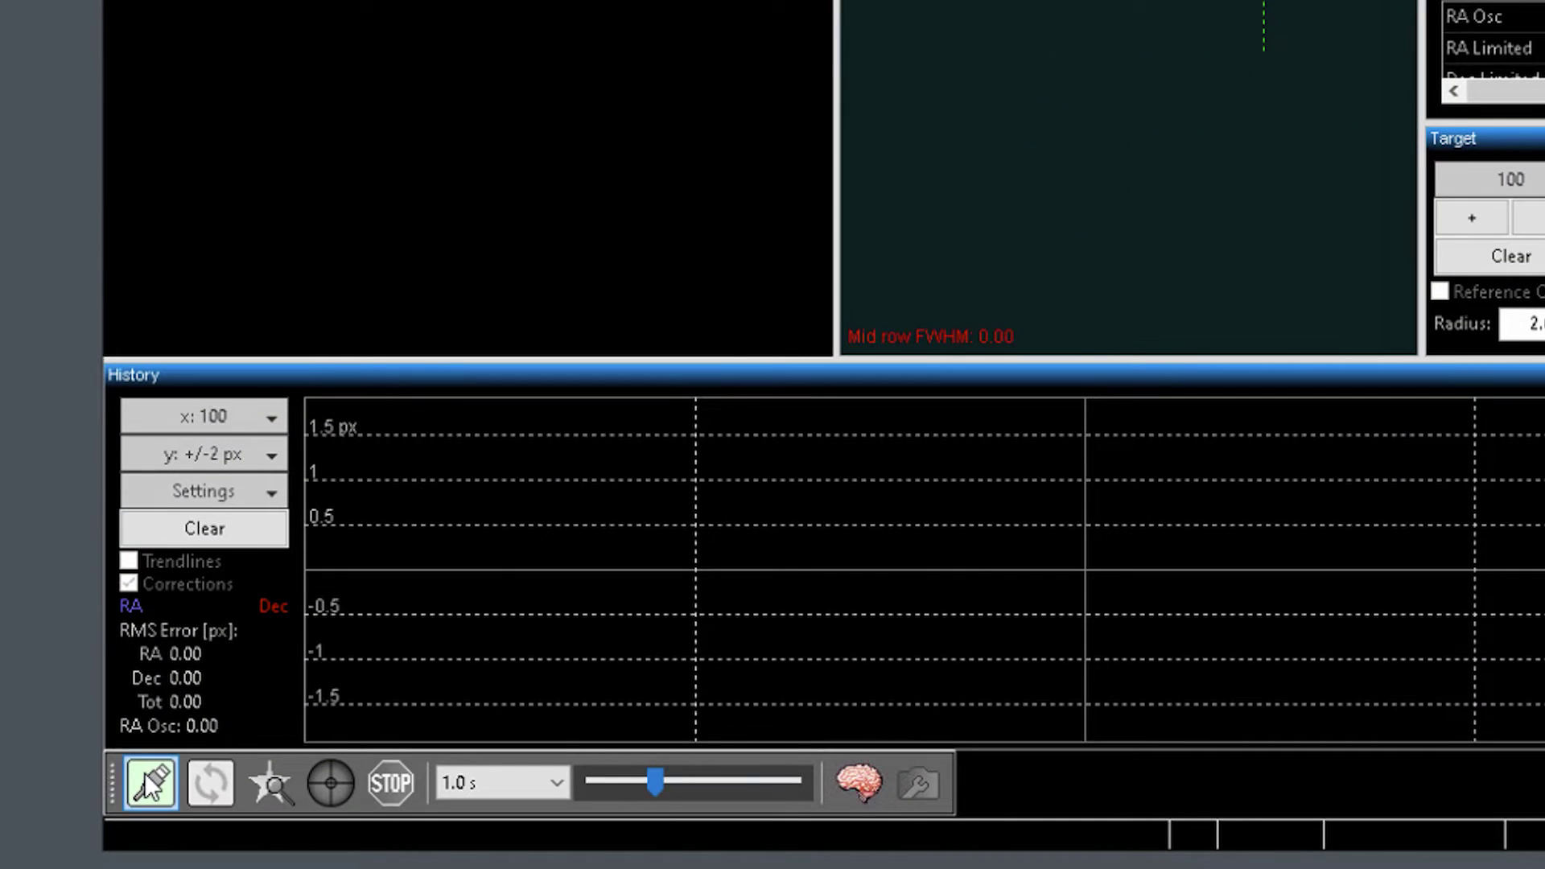
{"action": "left_click", "coordinate": [148, 784]}
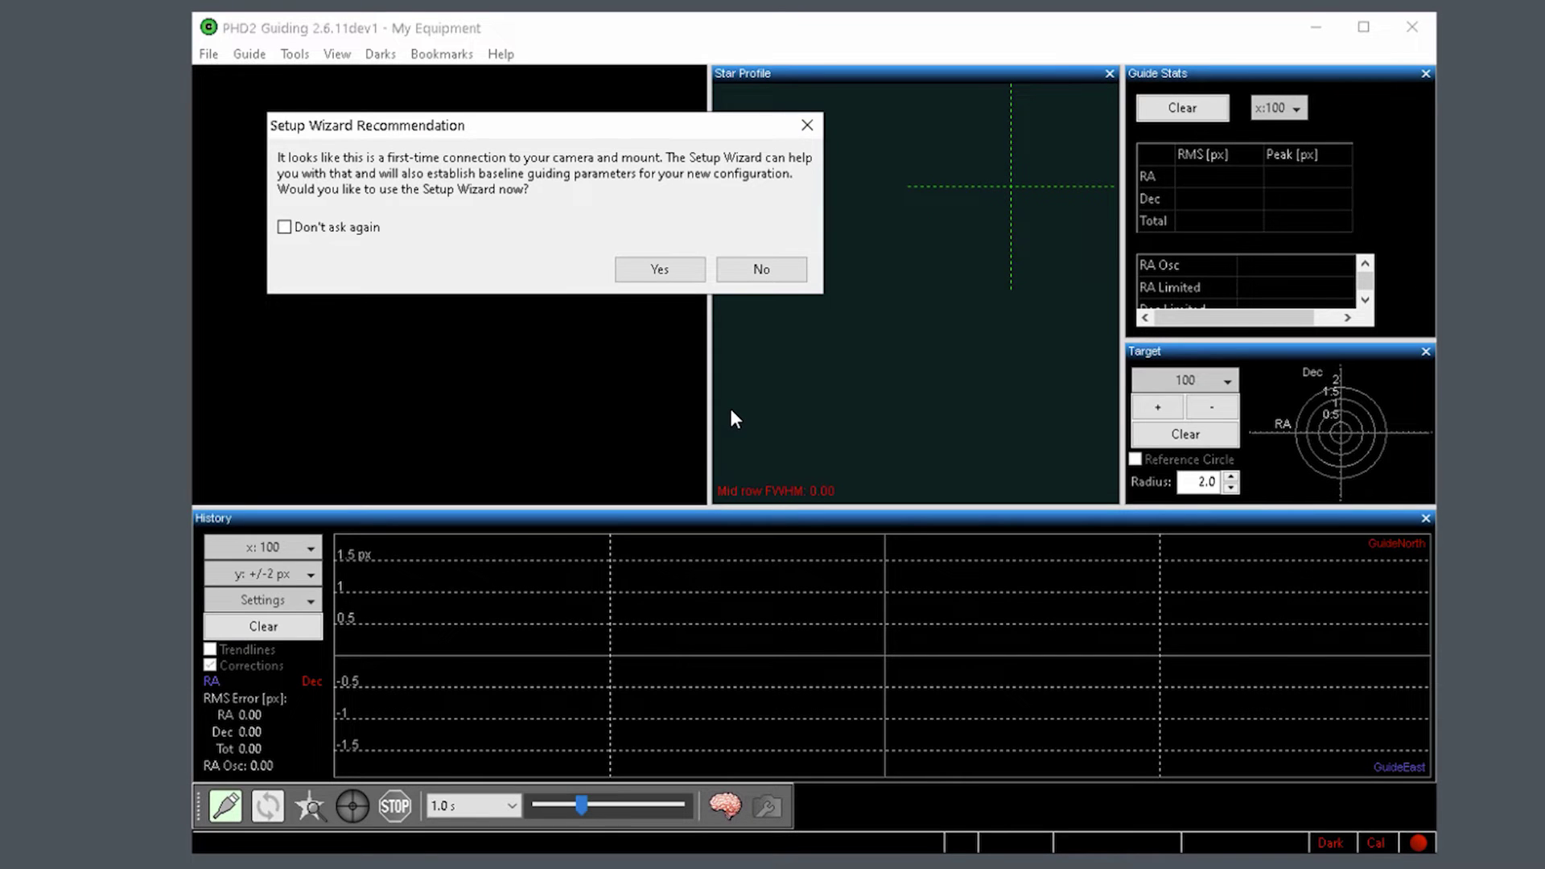
{"action": "left_click", "coordinate": [807, 126]}
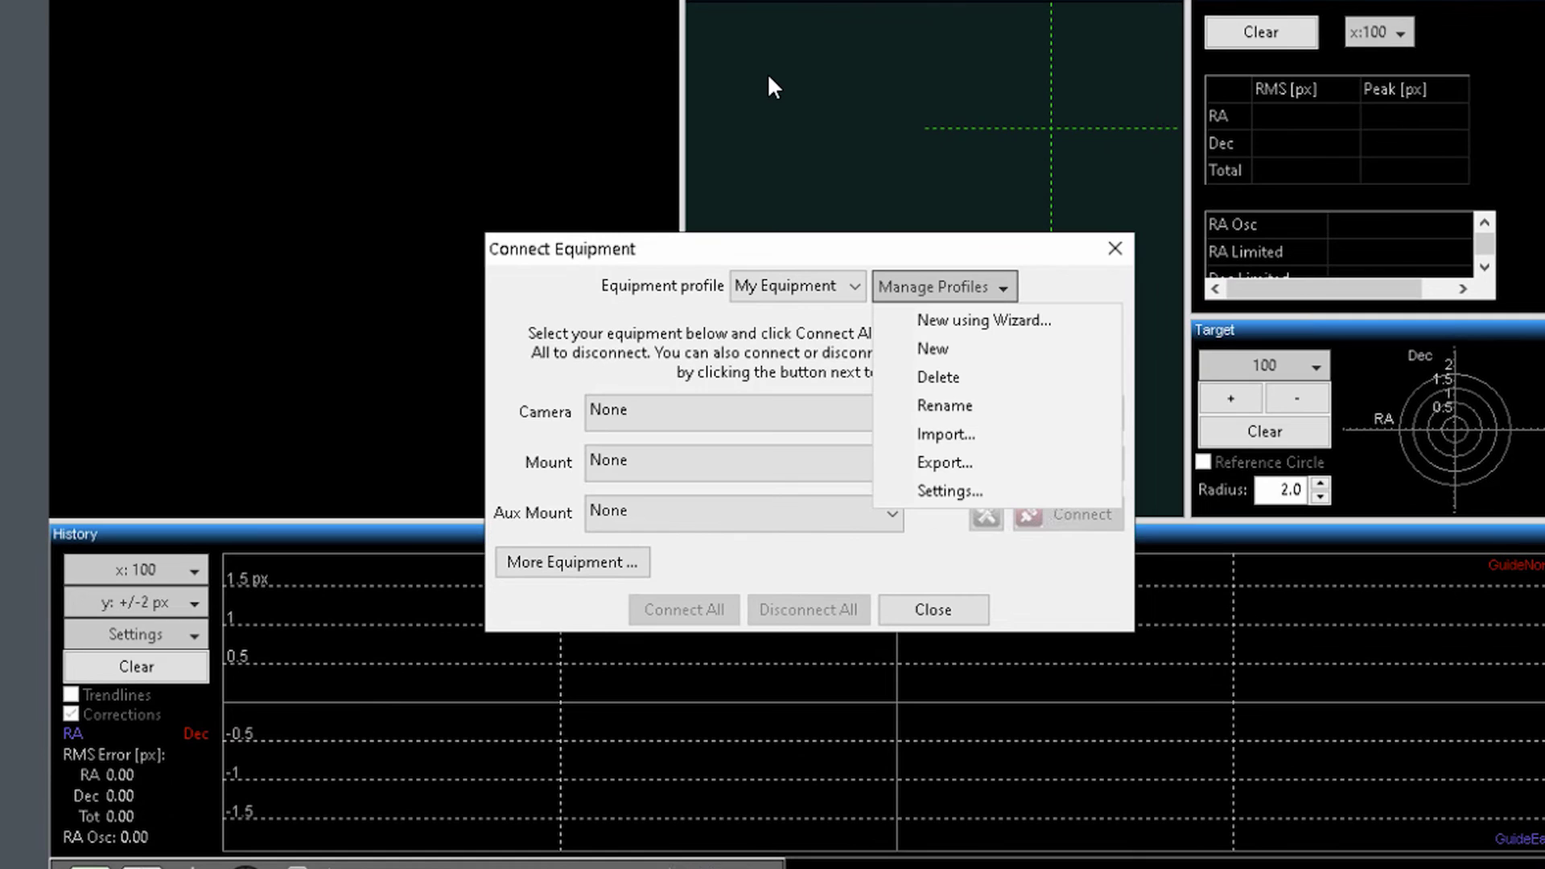
{"action": "left_click", "coordinate": [998, 291]}
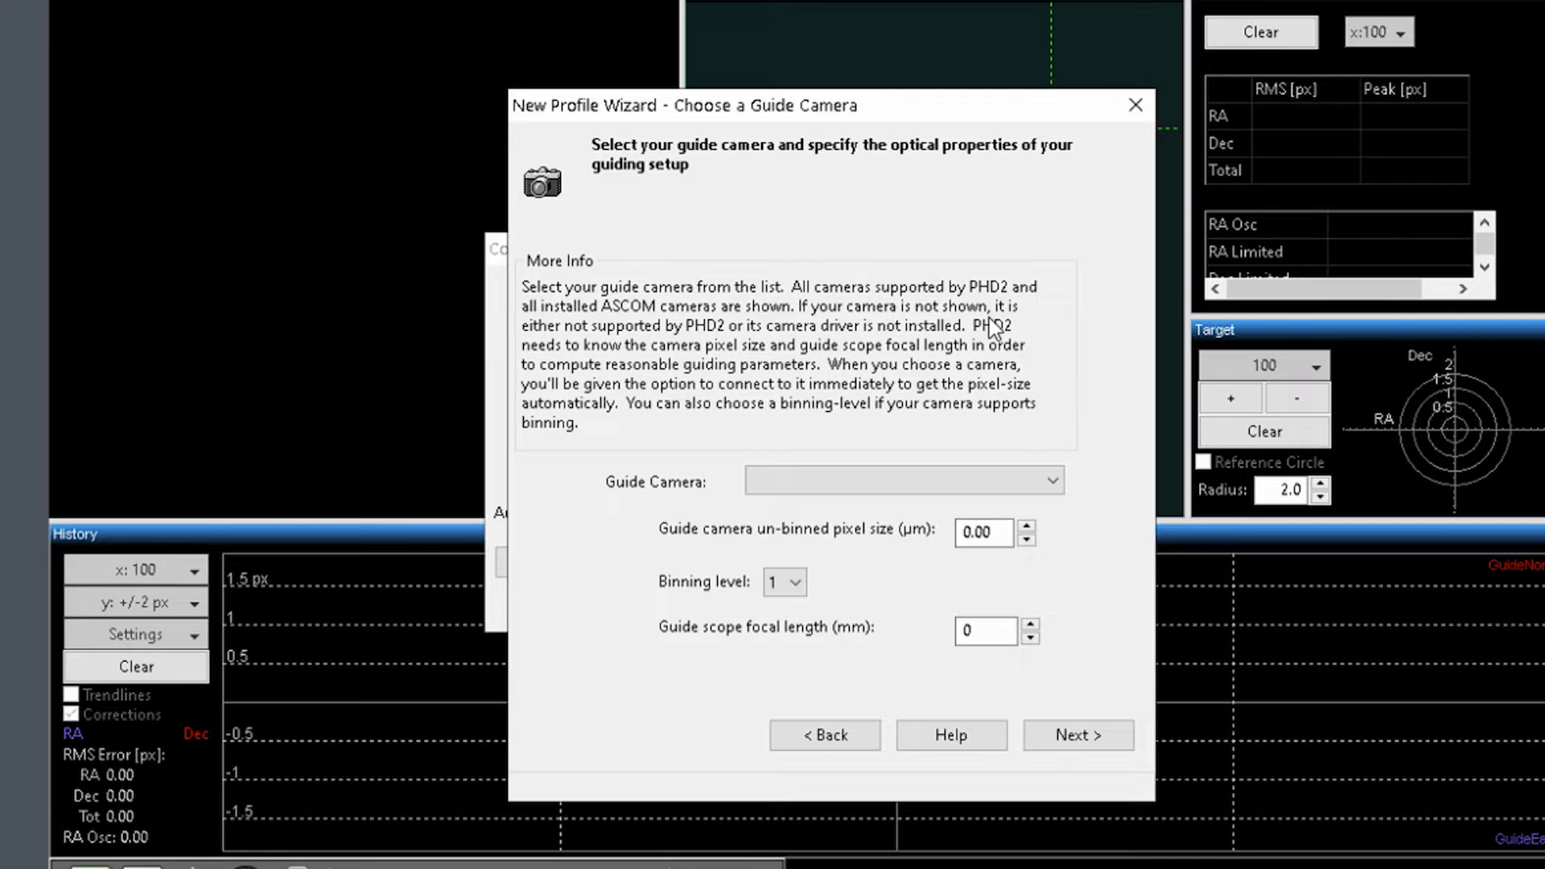
Step: Select ZWO ASI Camera as the already-connected guide camera, loading its 3.76 µm pixel size
{"action": "left_click", "coordinate": [895, 483]}
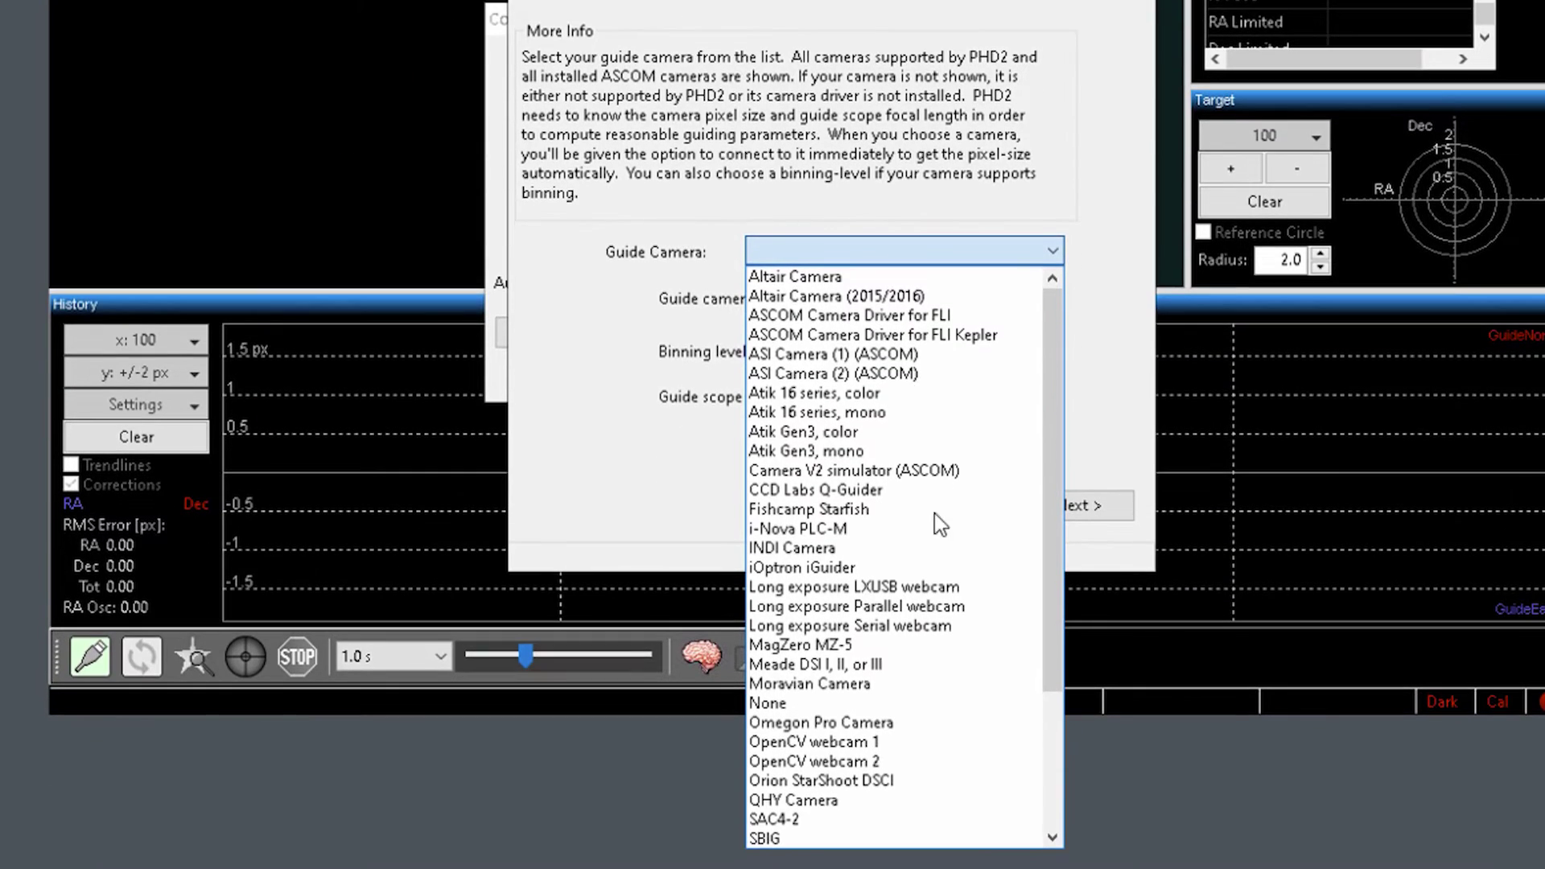
{"action": "scroll", "coordinate": [1057, 819], "scroll_direction": "down", "scroll_amount": 4}
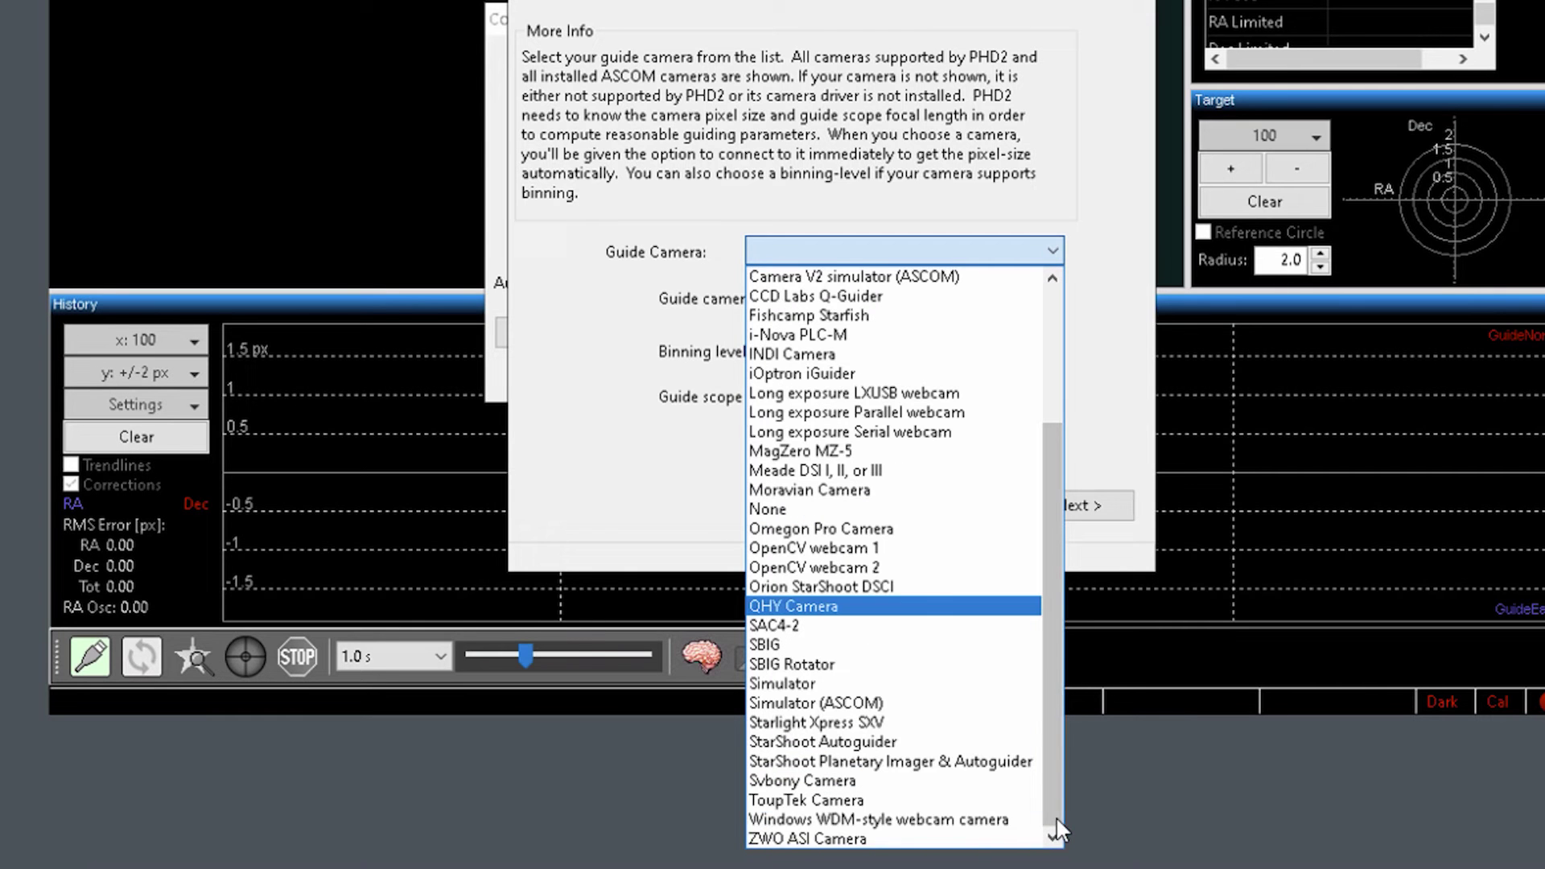
{"action": "left_click", "coordinate": [823, 838]}
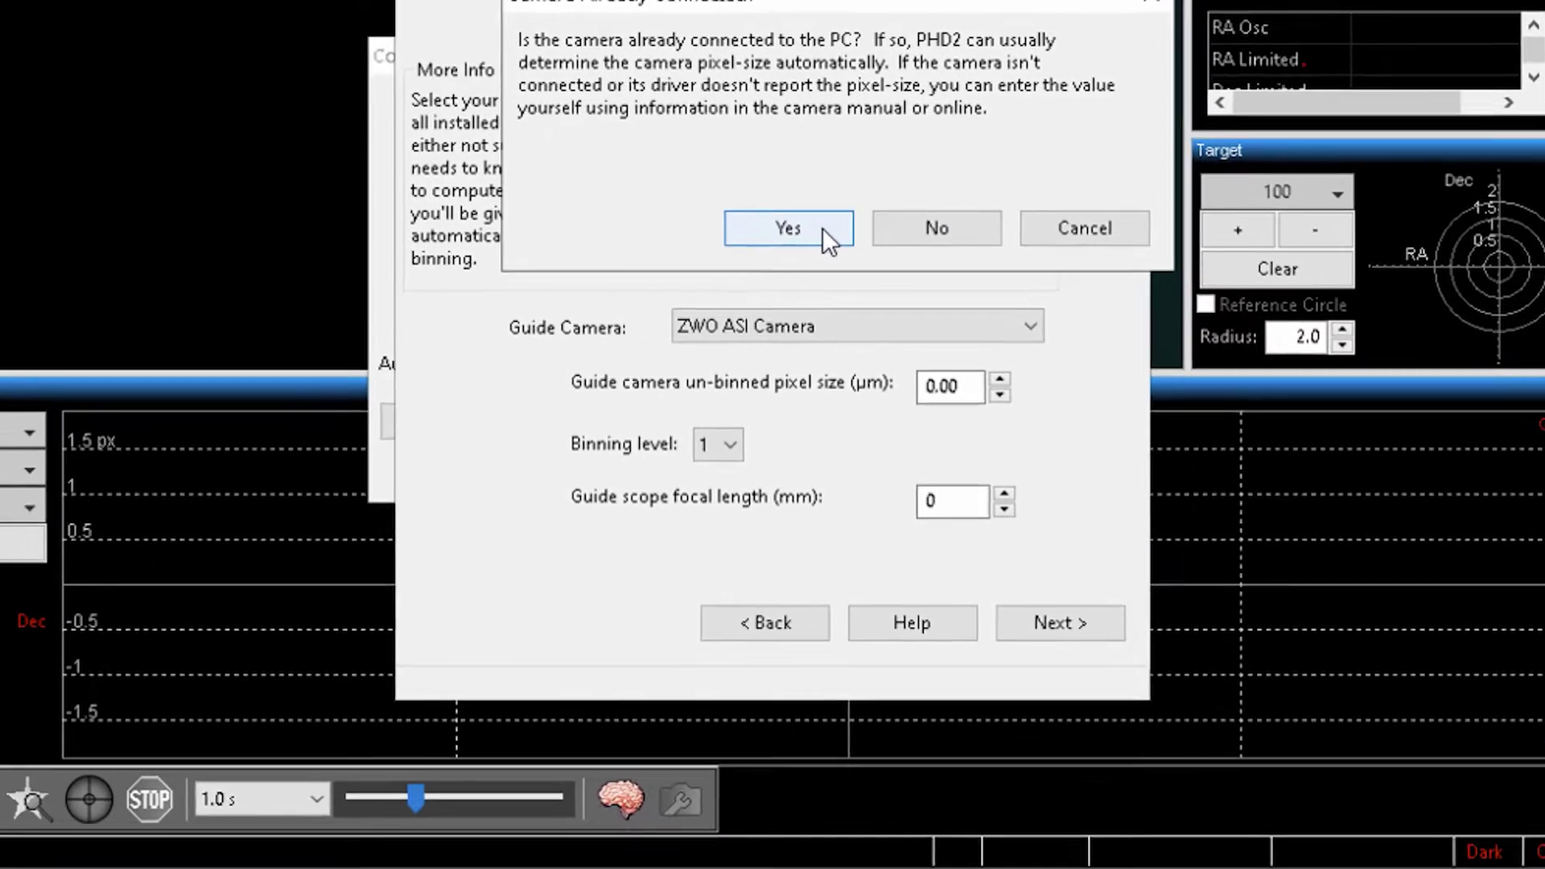
{"action": "left_click", "coordinate": [822, 228]}
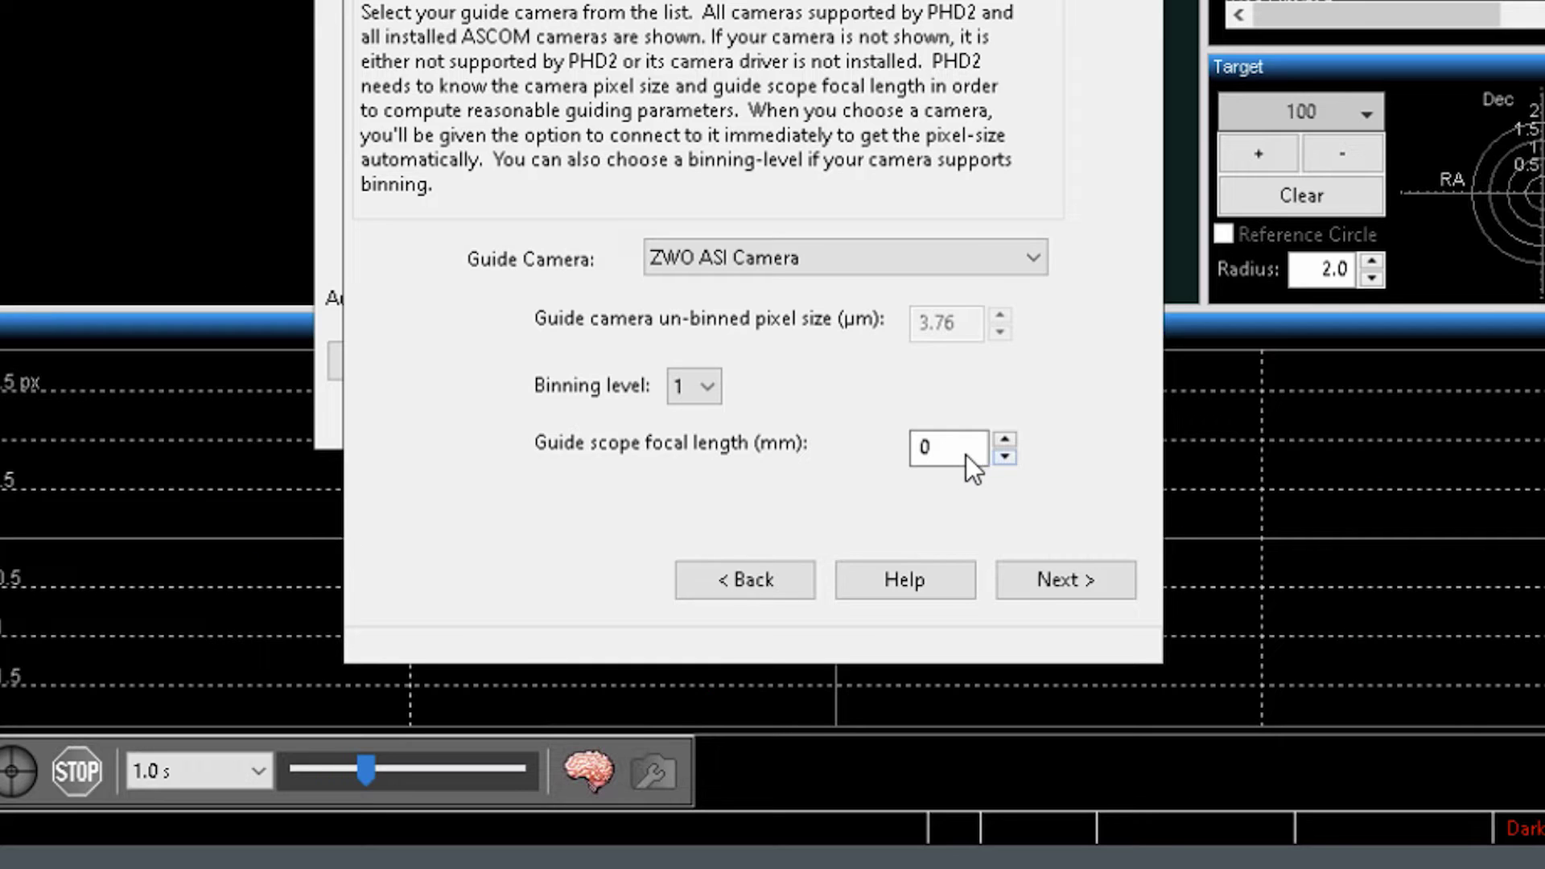
Step: Enter a 3454 mm guide scope focal length and binning level 3 for 0.67"/px
{"action": "left_click", "coordinate": [965, 452]}
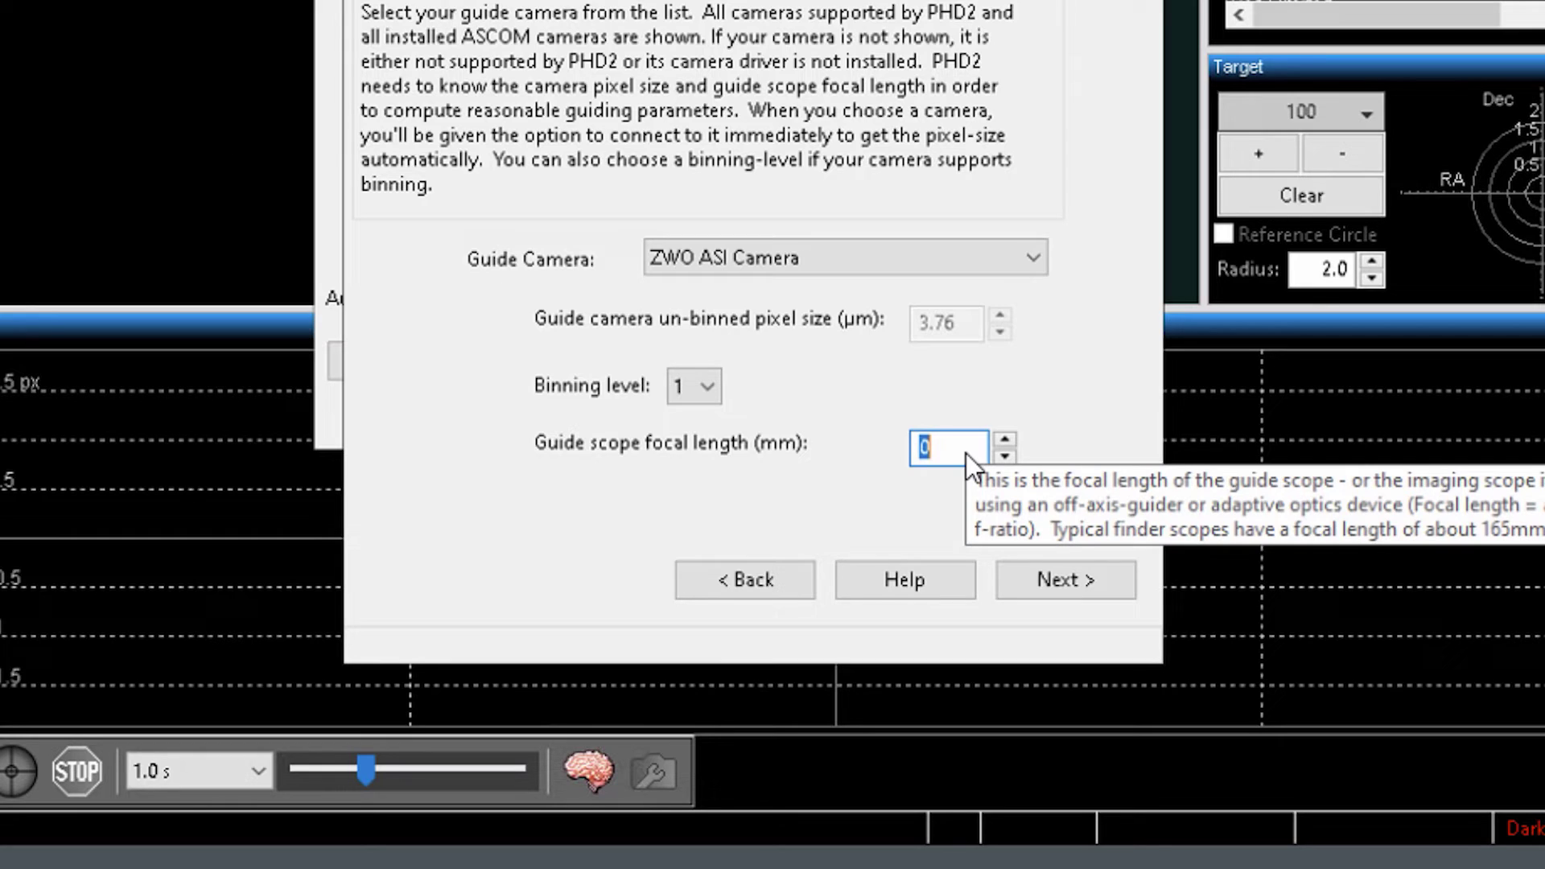
{"action": "type", "text": "3454"}
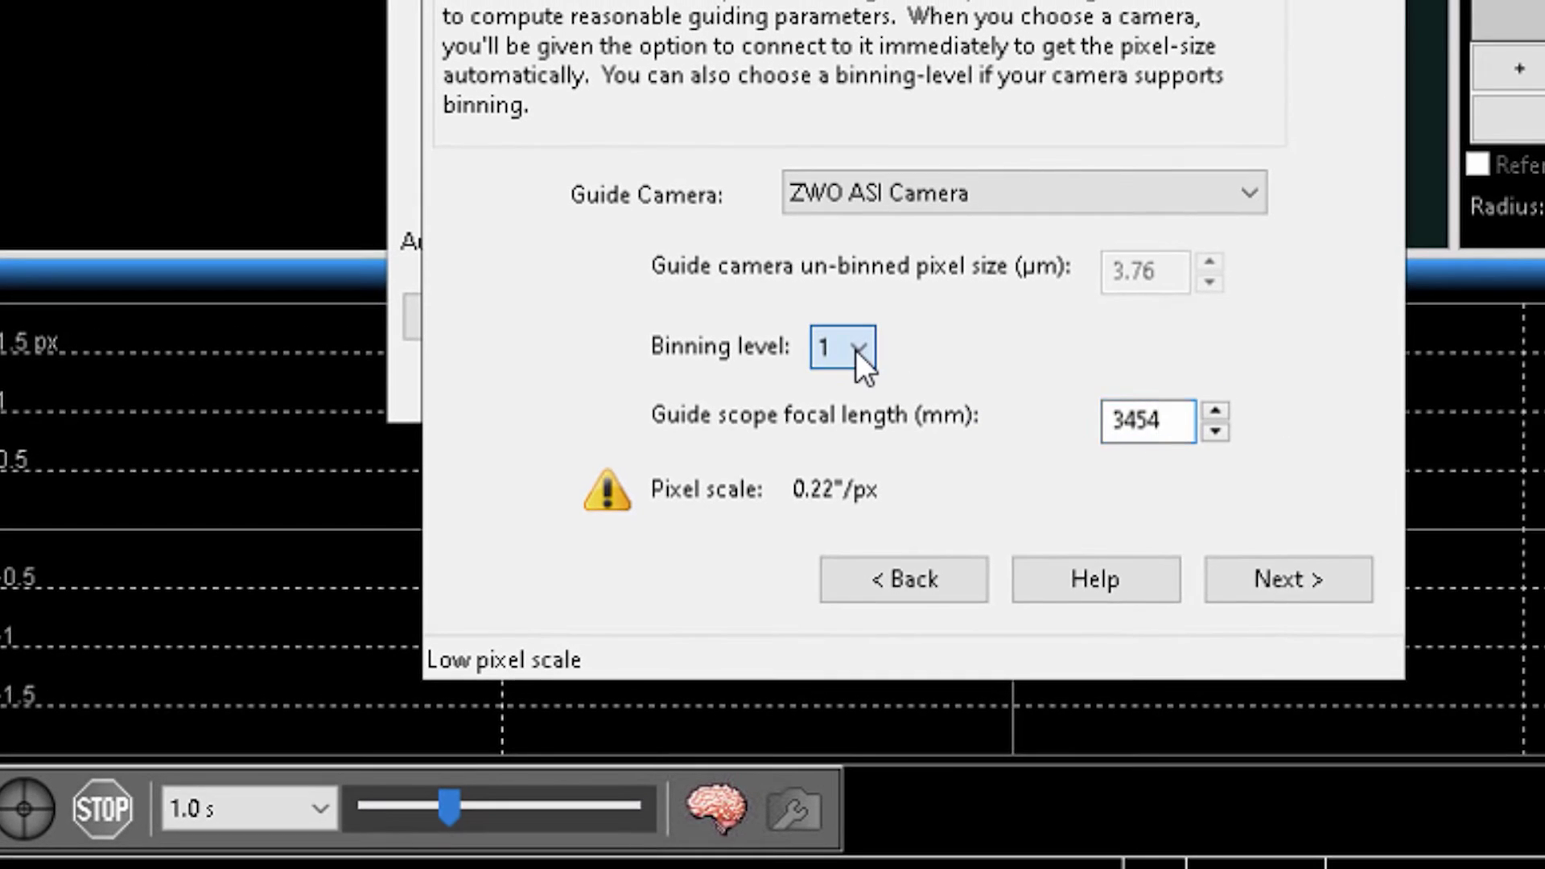
{"action": "left_click", "coordinate": [856, 350]}
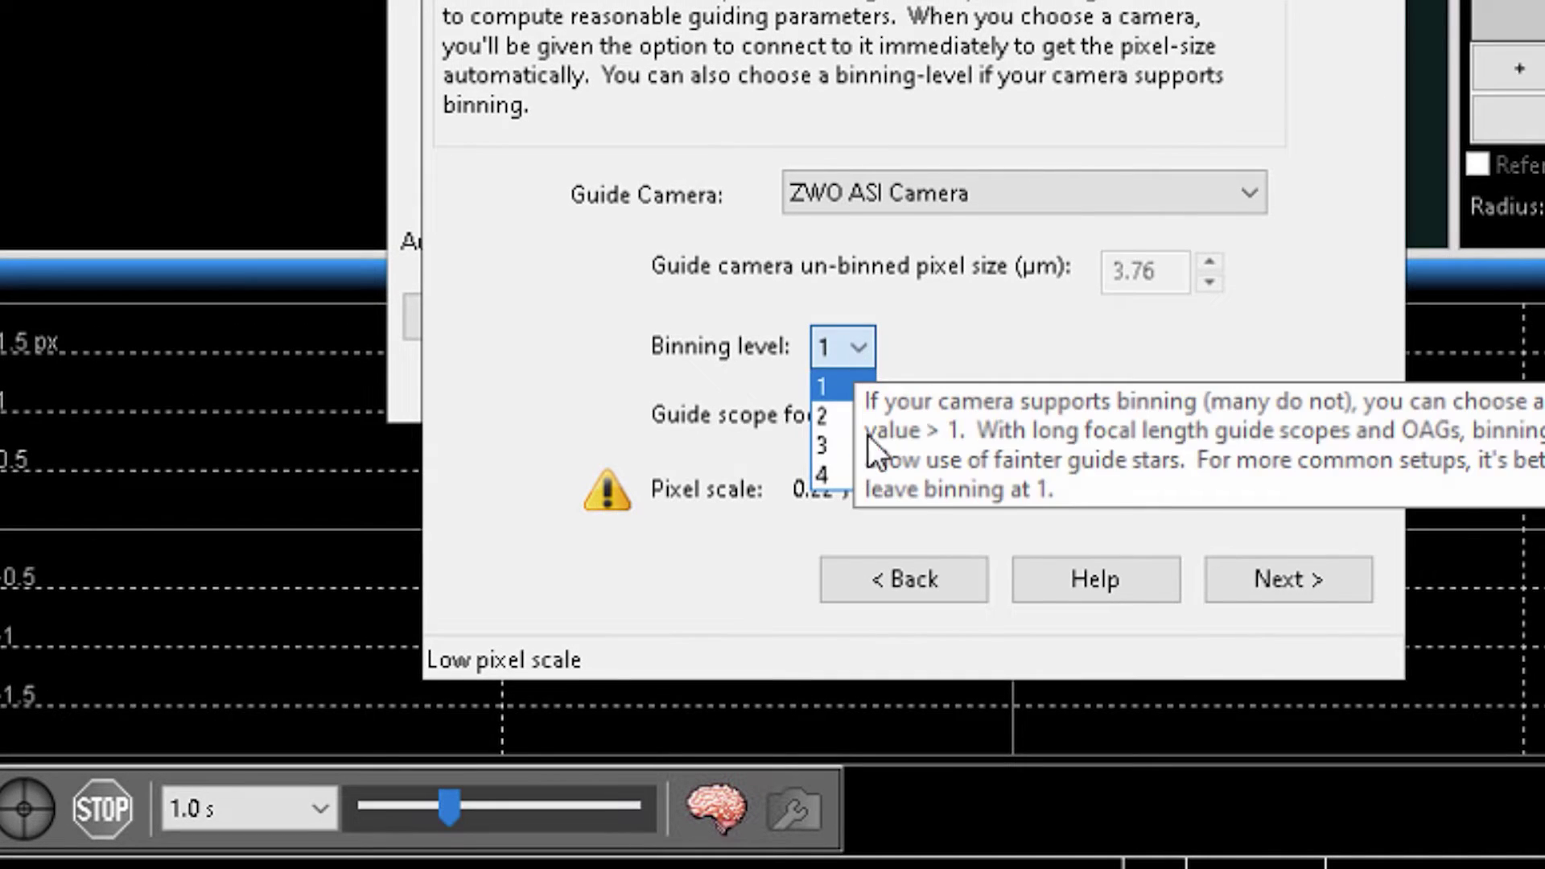
{"action": "left_click", "coordinate": [847, 452]}
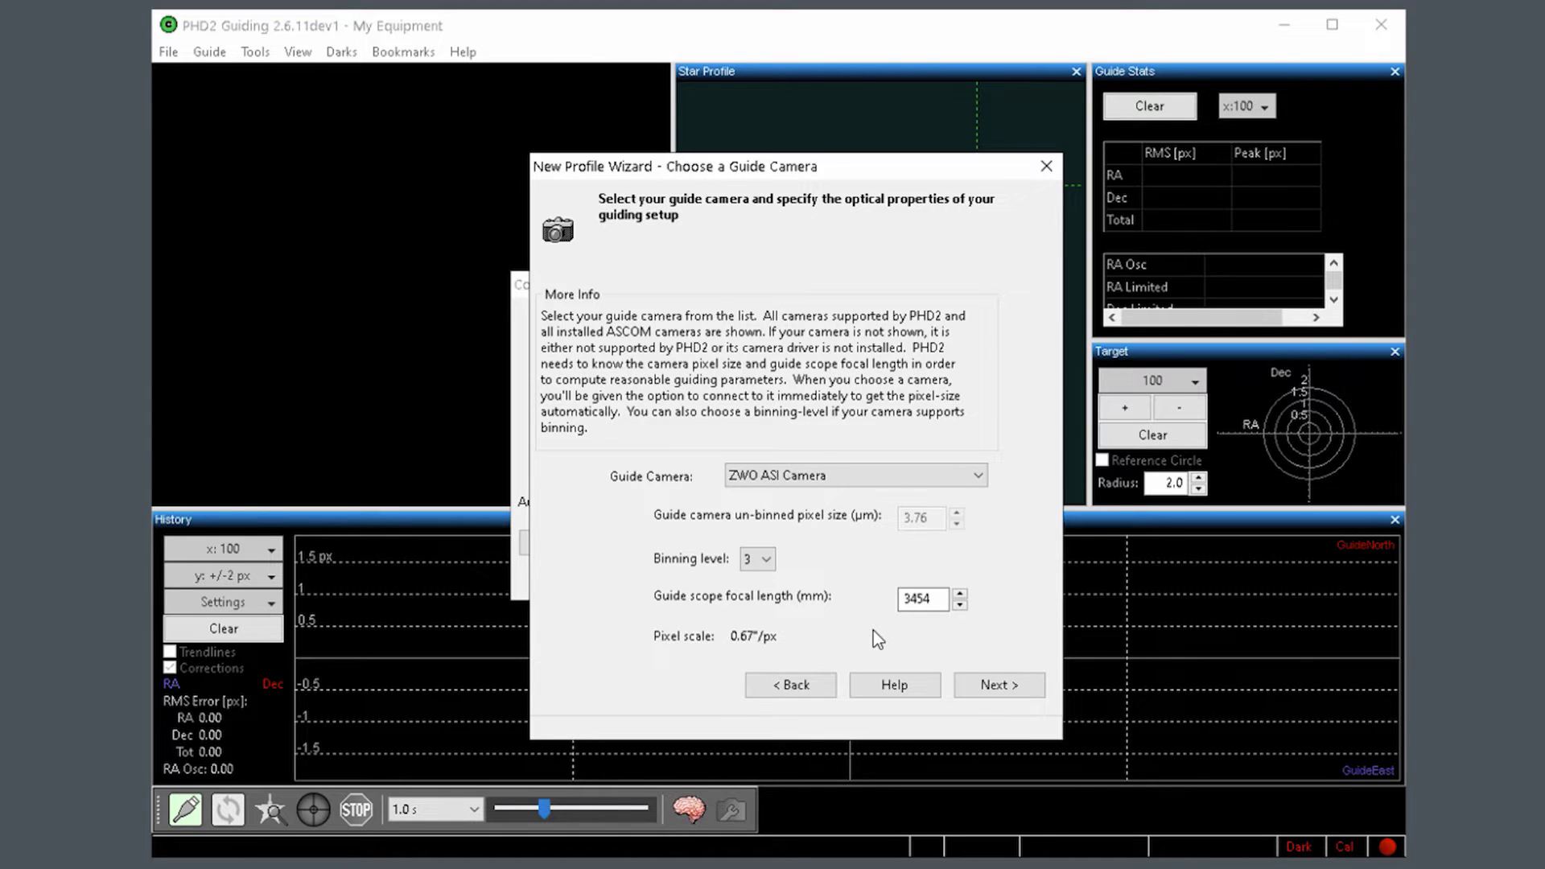
Step: Choose the connected AstroPhysics GTO V2 Mount (ASCOM) and mark it as having high-precision encoders
{"action": "left_click", "coordinate": [1002, 680]}
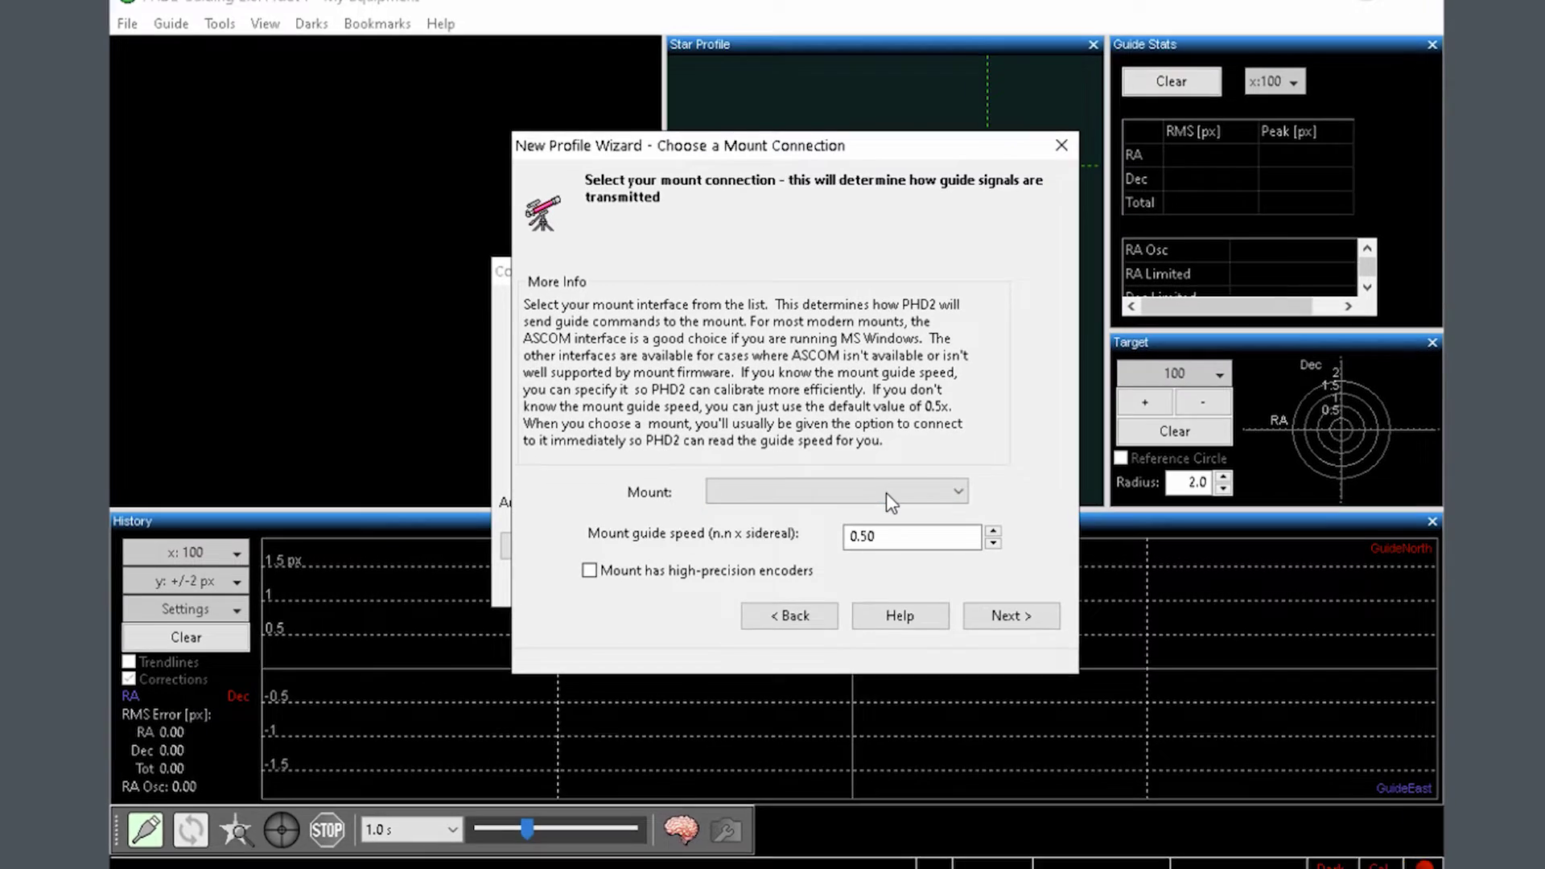
{"action": "left_click", "coordinate": [885, 493]}
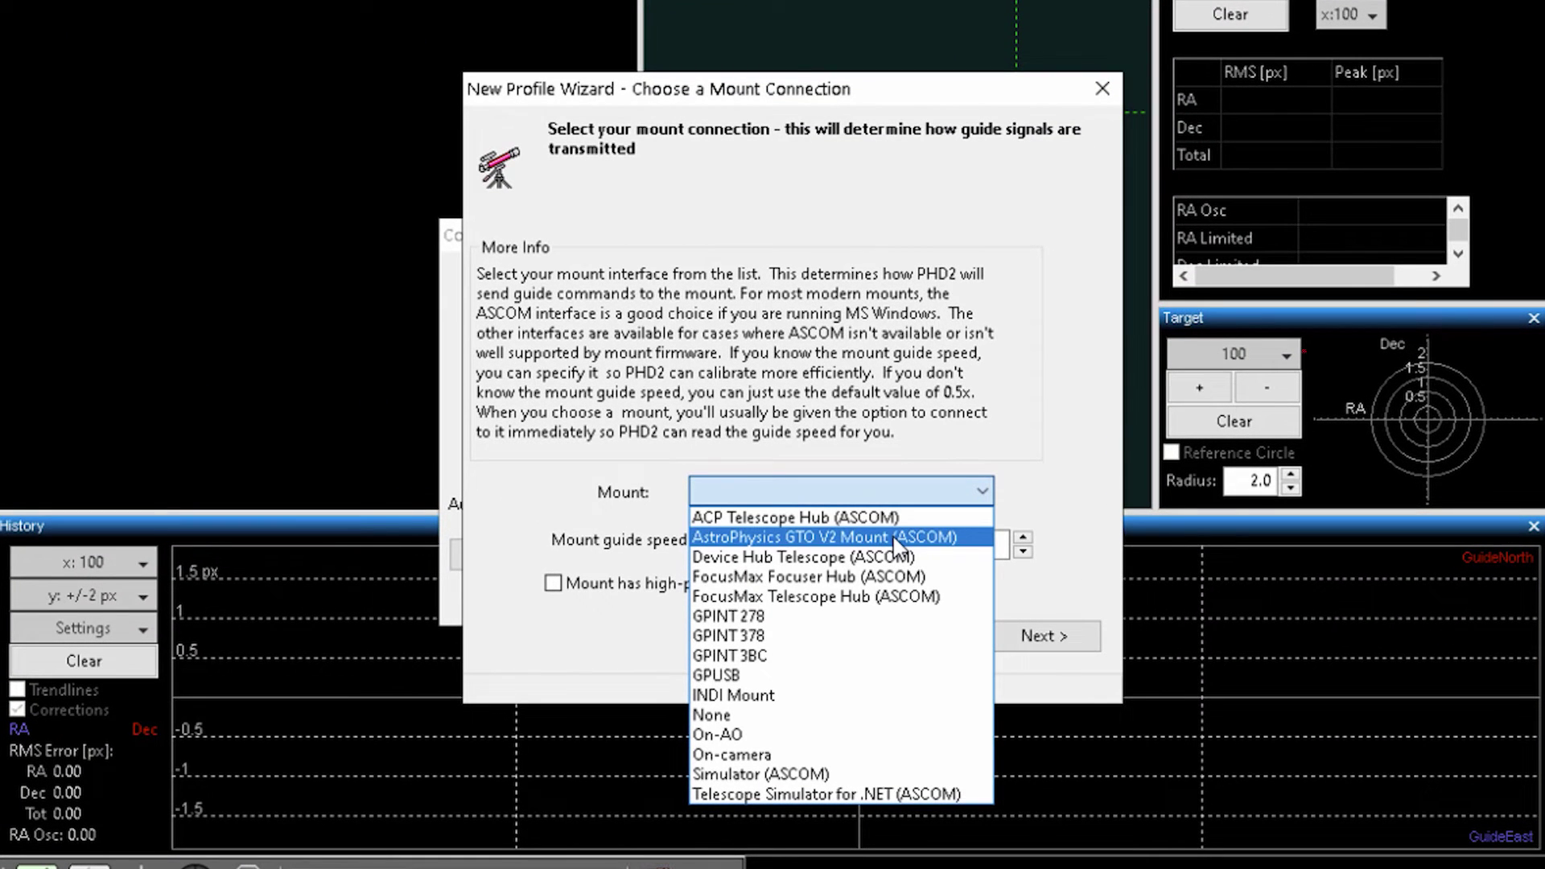
{"action": "left_click", "coordinate": [897, 537]}
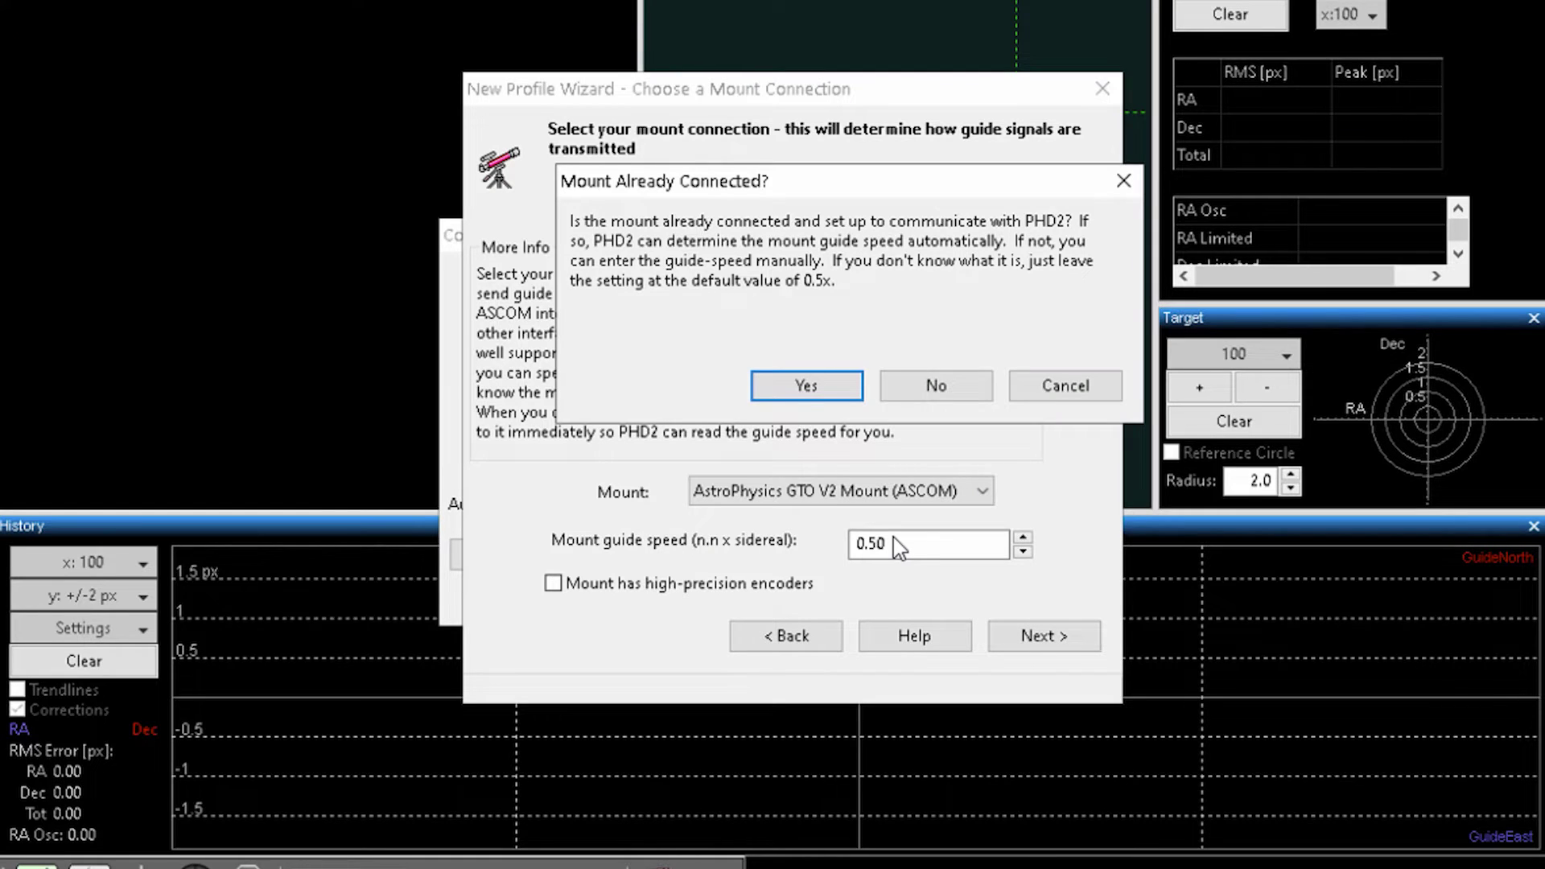
{"action": "left_click", "coordinate": [806, 390]}
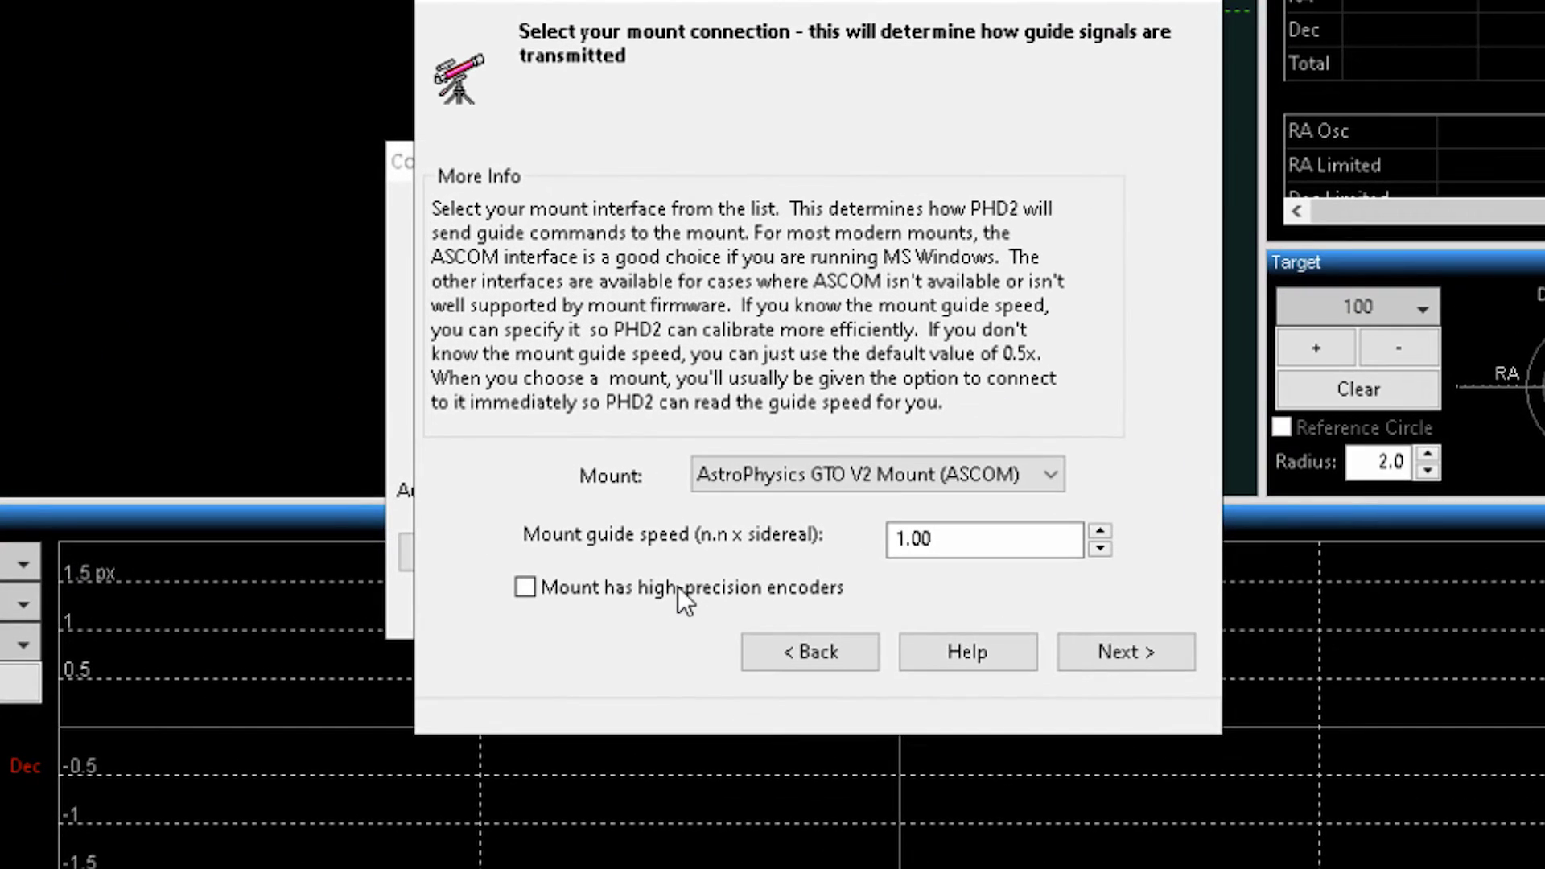
{"action": "left_click", "coordinate": [654, 586]}
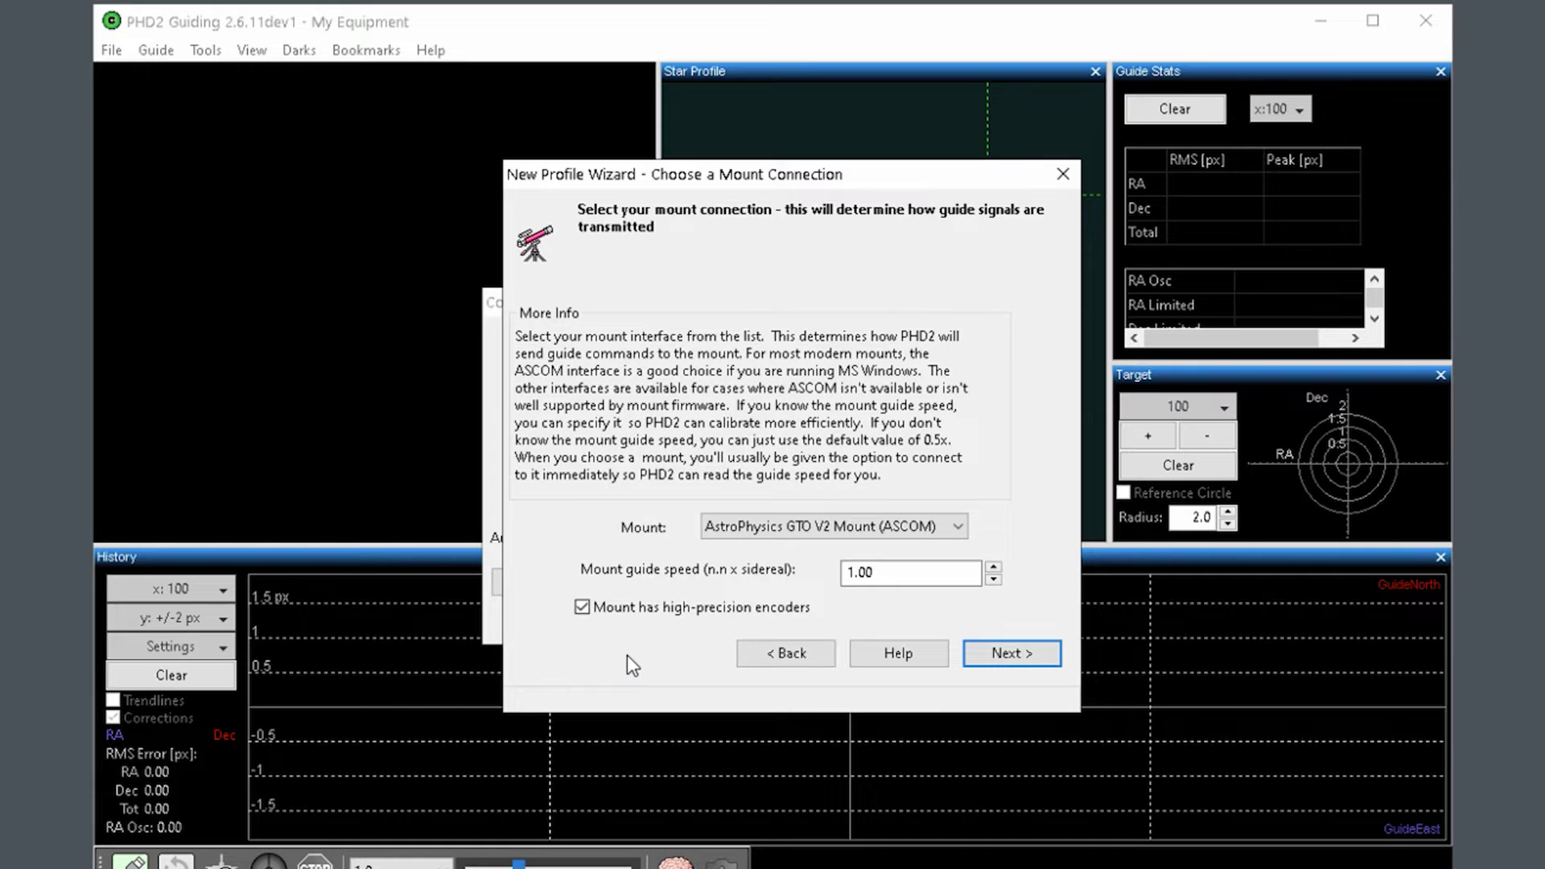
{"action": "left_click", "coordinate": [1013, 653]}
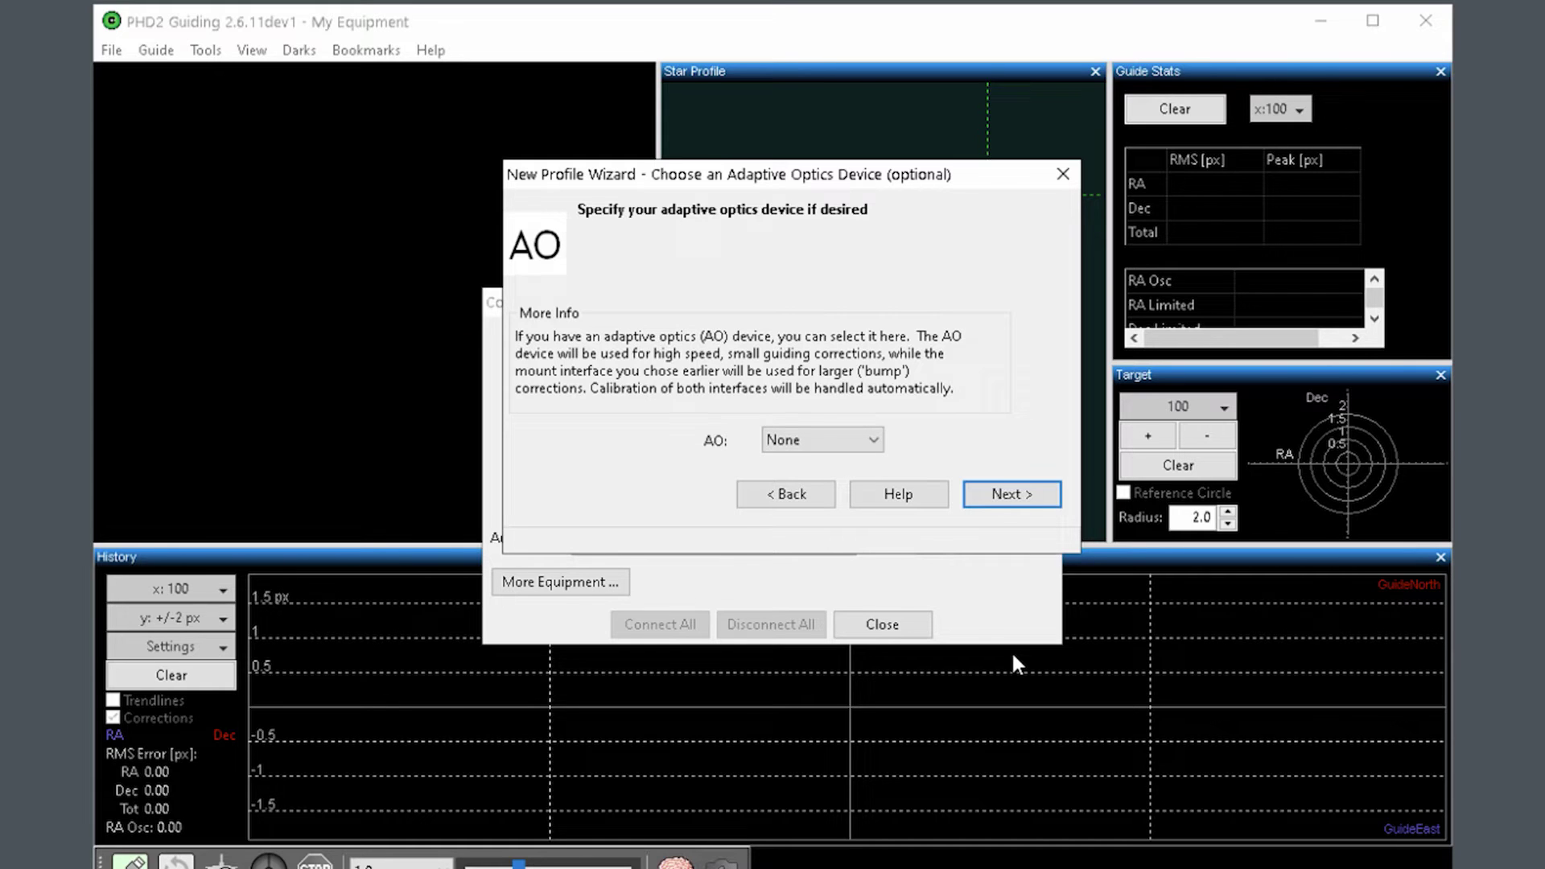
Step: Skip adaptive optics, name the profile 'AP1600+174mm encoder' and enable auto restore calibration
{"action": "left_click", "coordinate": [1000, 494]}
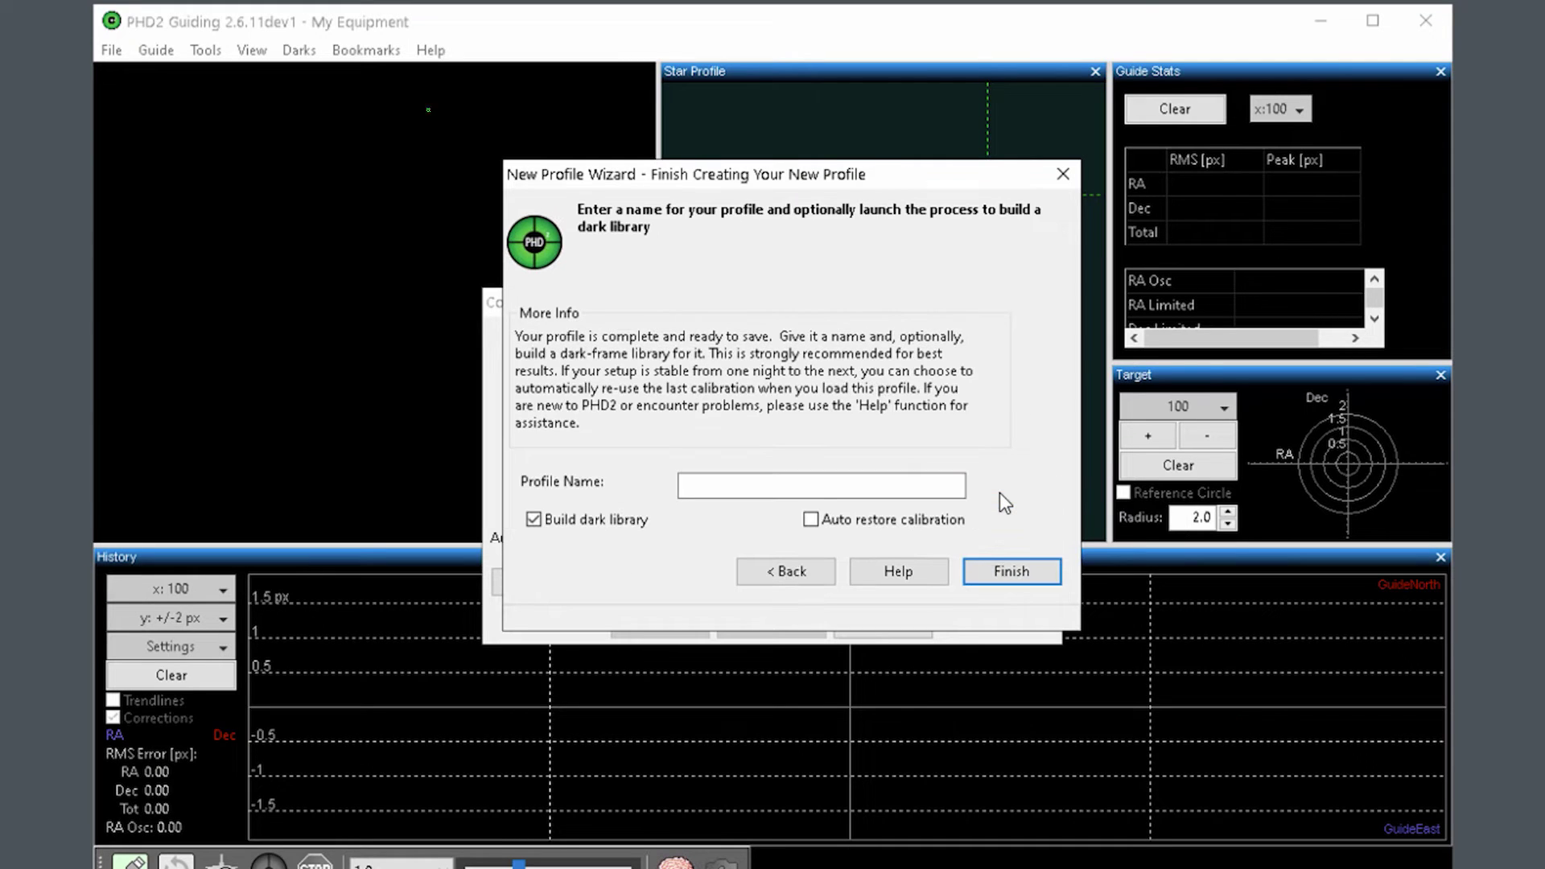
{"action": "left_click", "coordinate": [814, 488]}
{"action": "type", "text": "AP1600+"}
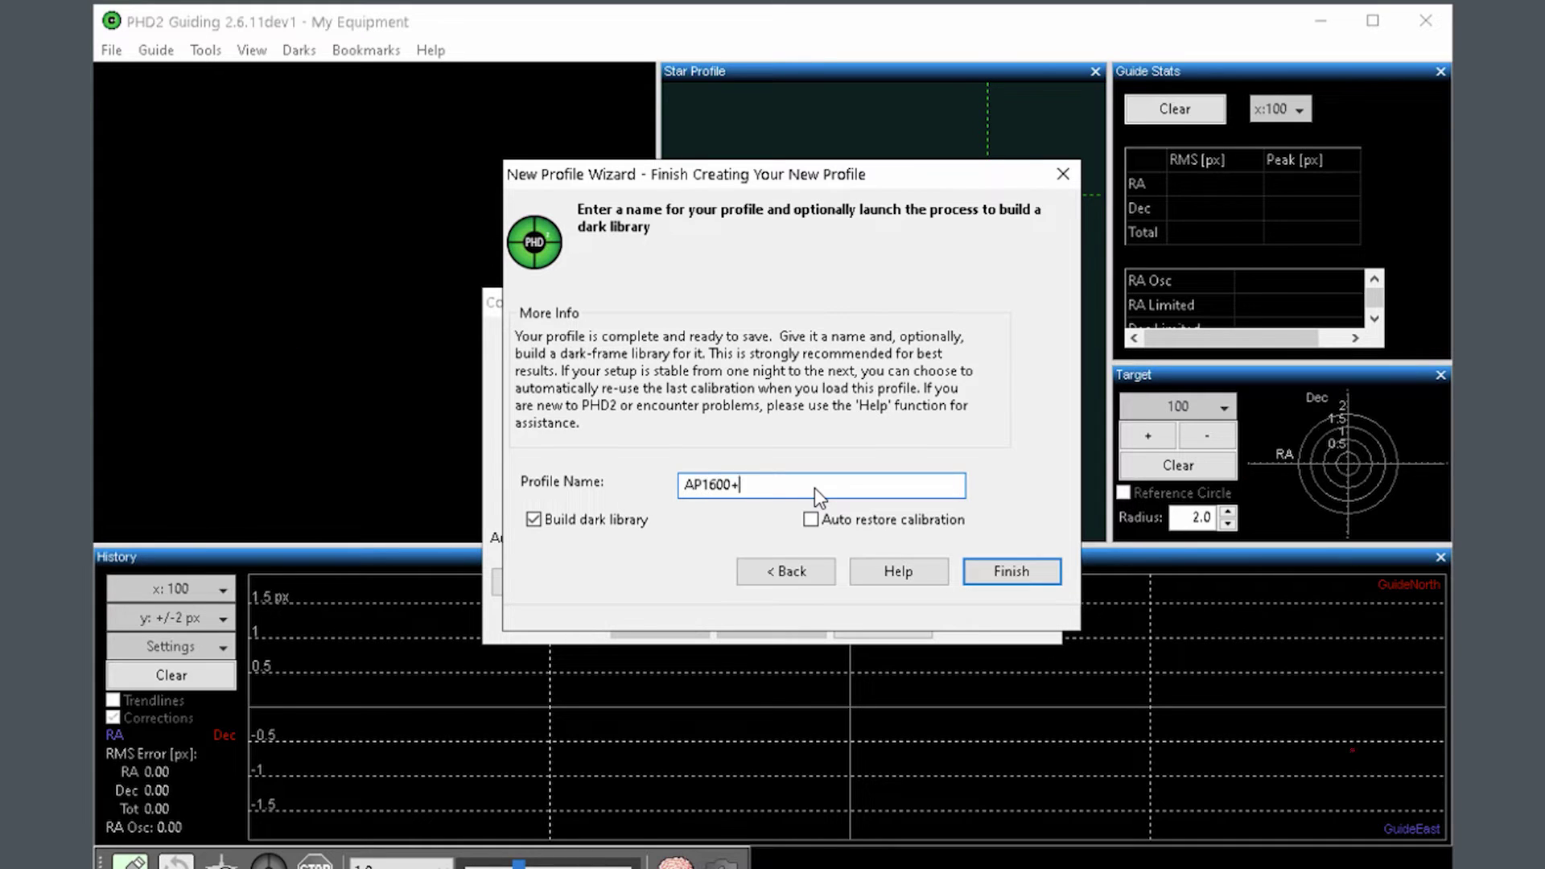
{"action": "type", "text": "174mm encoder"}
{"action": "left_click", "coordinate": [811, 520]}
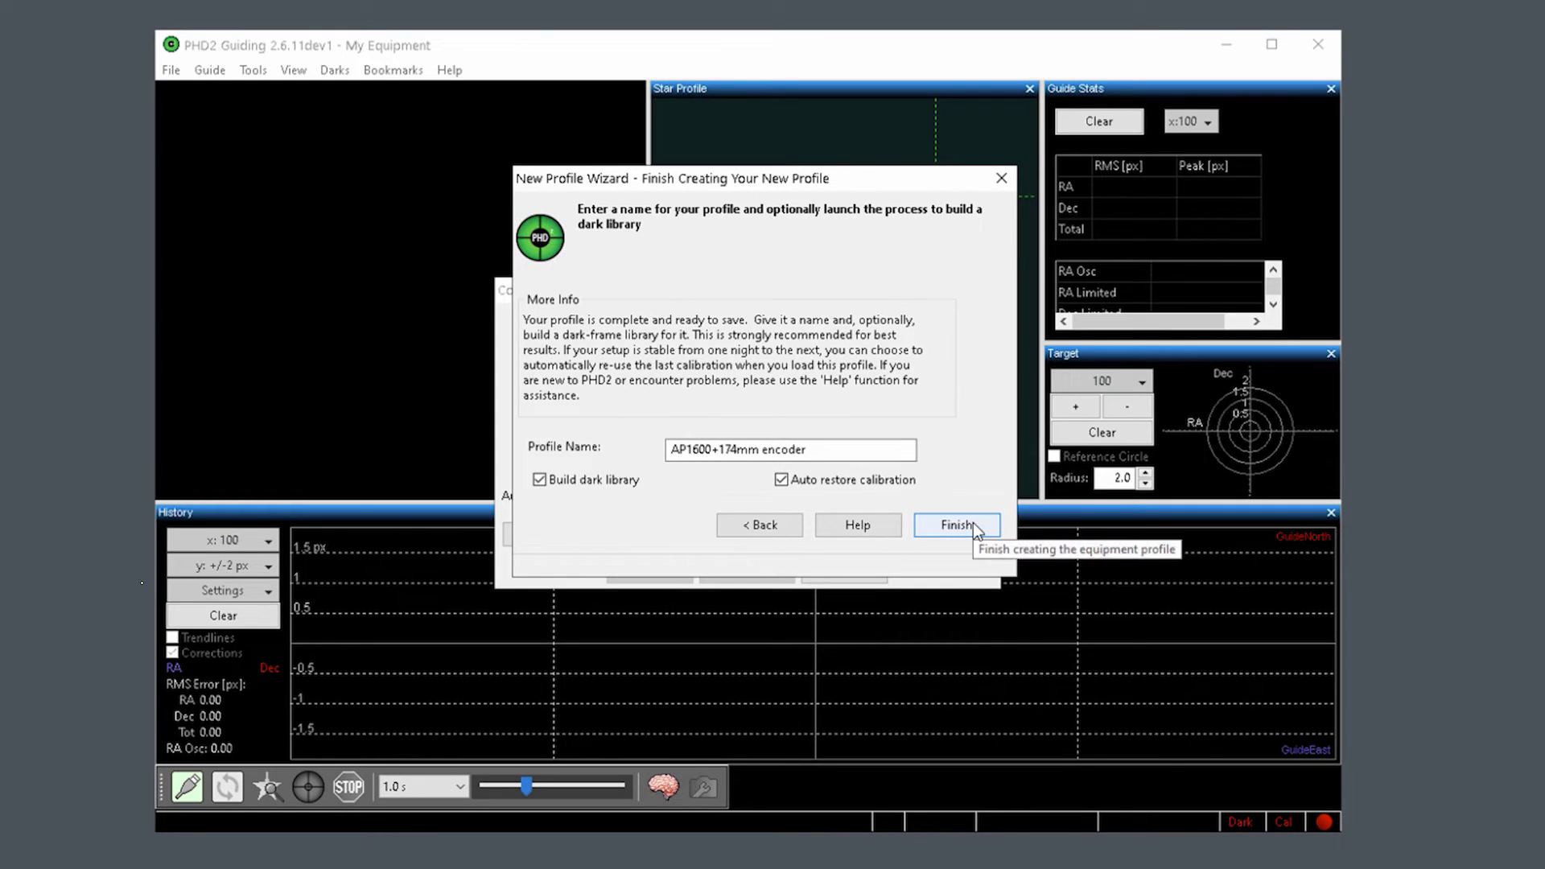
Step: Finish the profile and build the 1.0–6.0 s dark library with the guide scope covered
{"action": "left_click", "coordinate": [973, 523]}
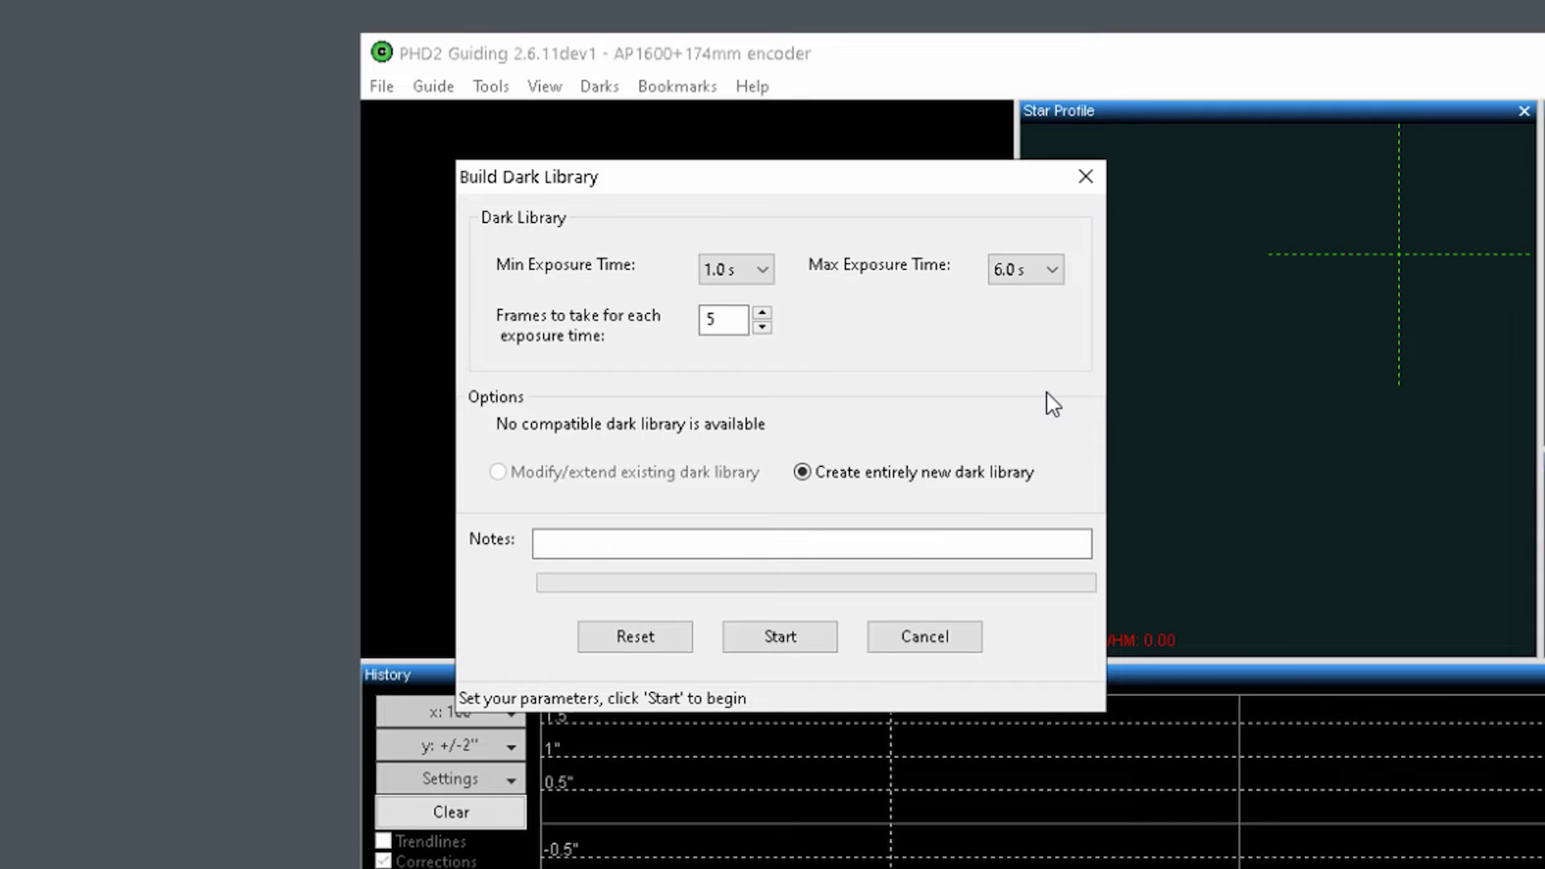
{"action": "left_click", "coordinate": [788, 654]}
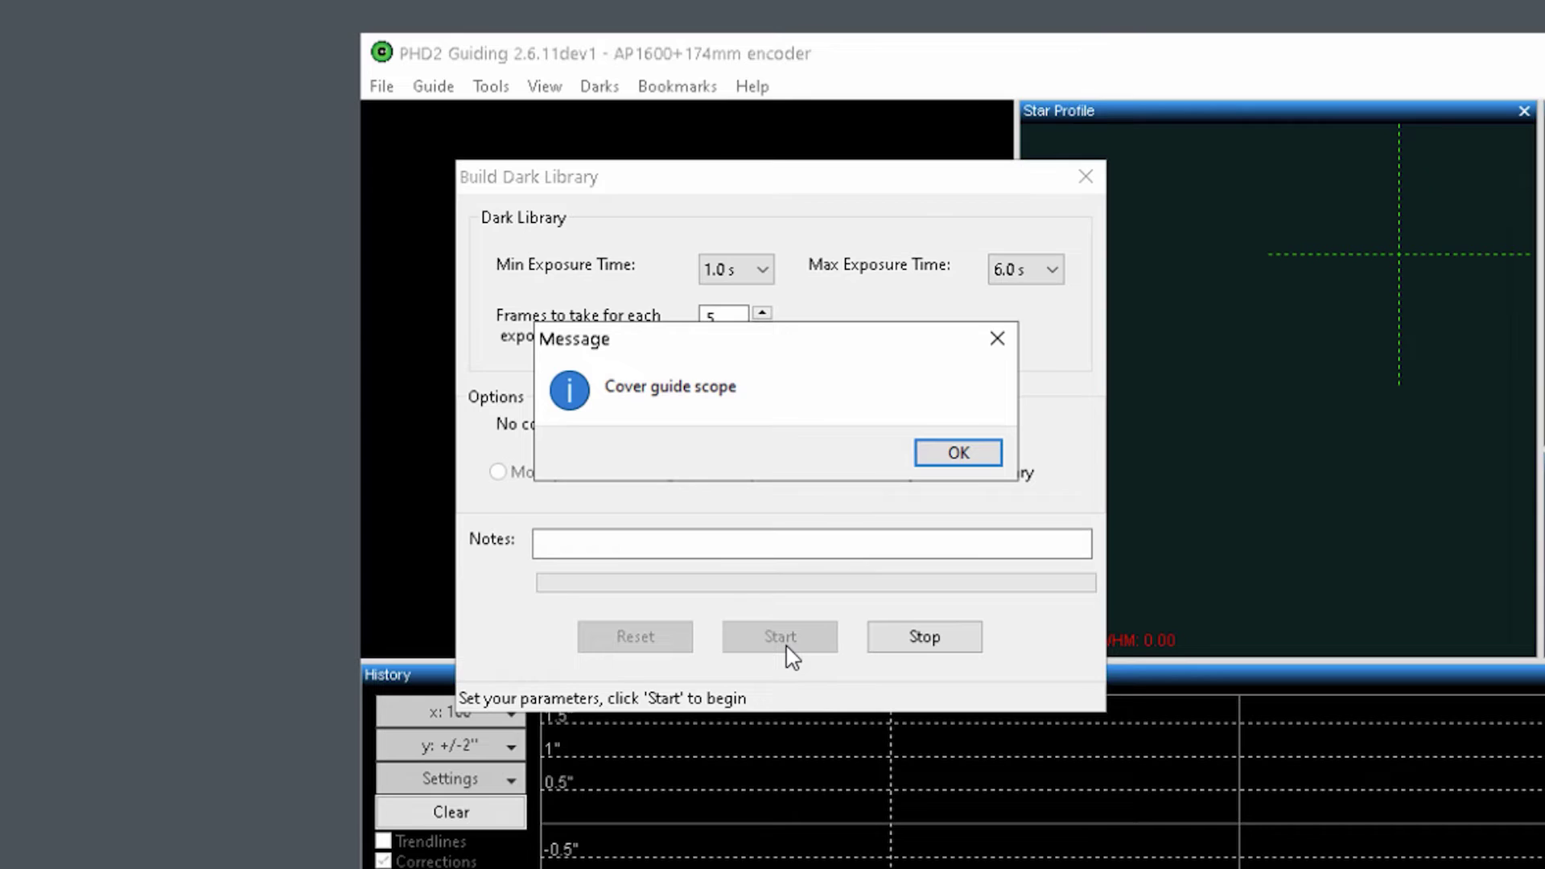
{"action": "left_click", "coordinate": [966, 452]}
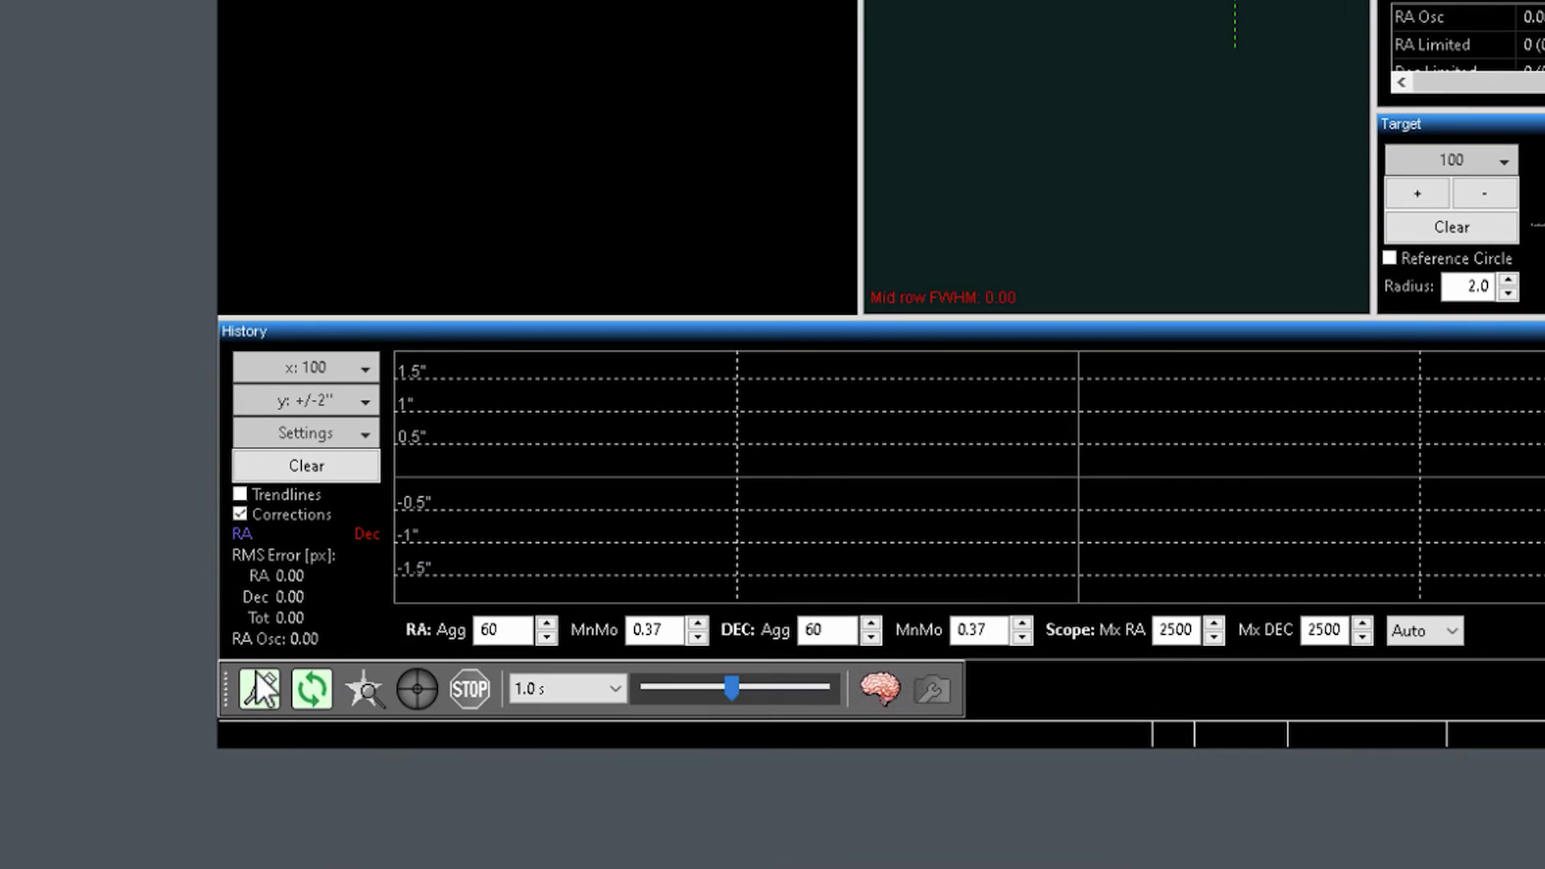
{"action": "left_click", "coordinate": [275, 676]}
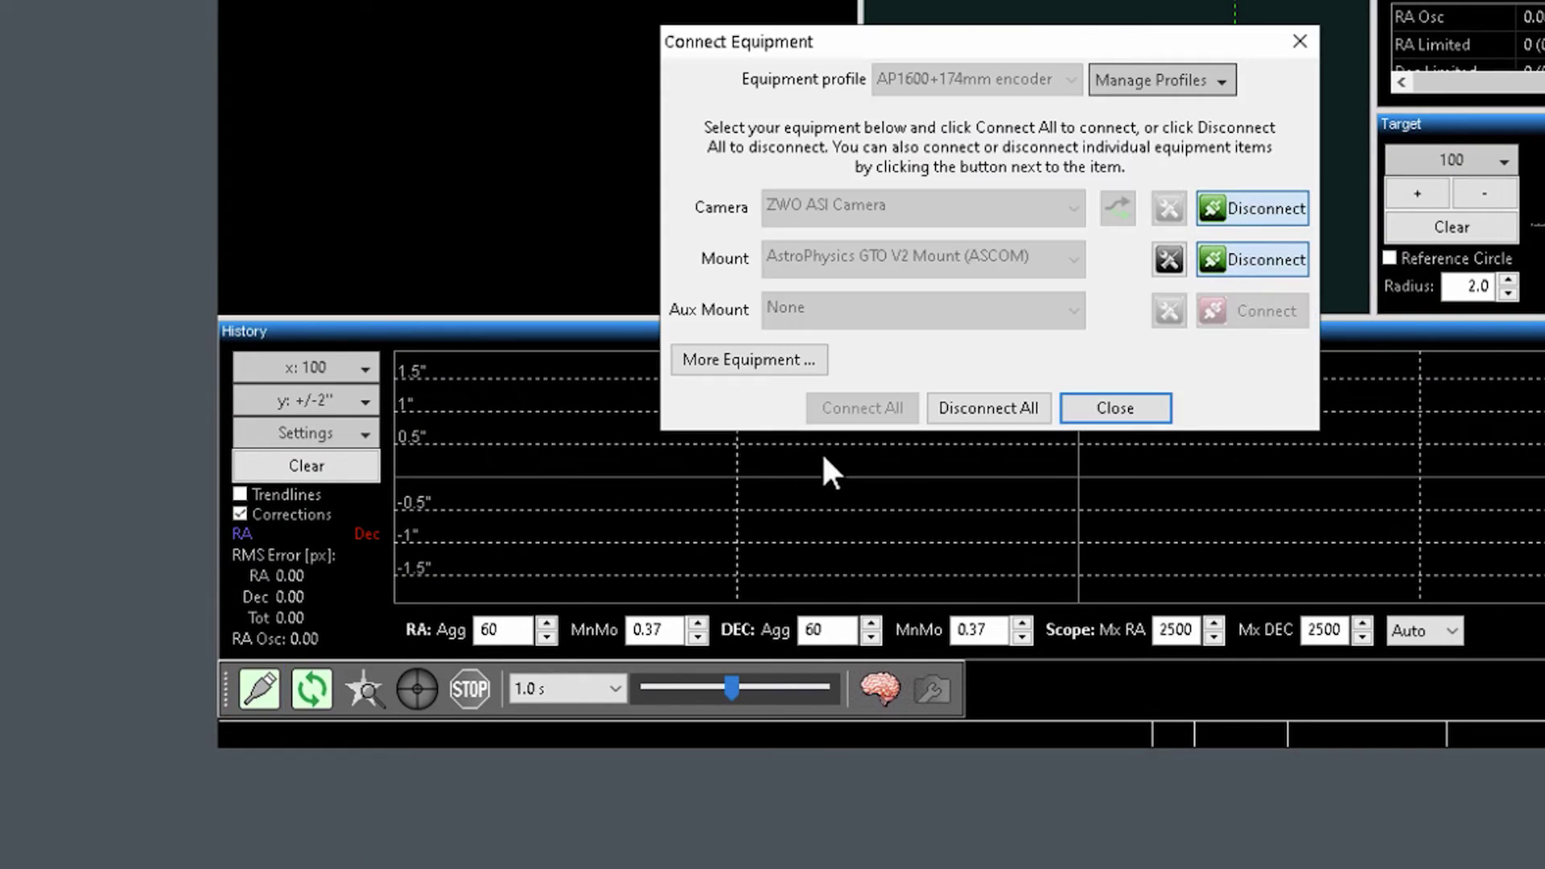
{"action": "left_click", "coordinate": [752, 357]}
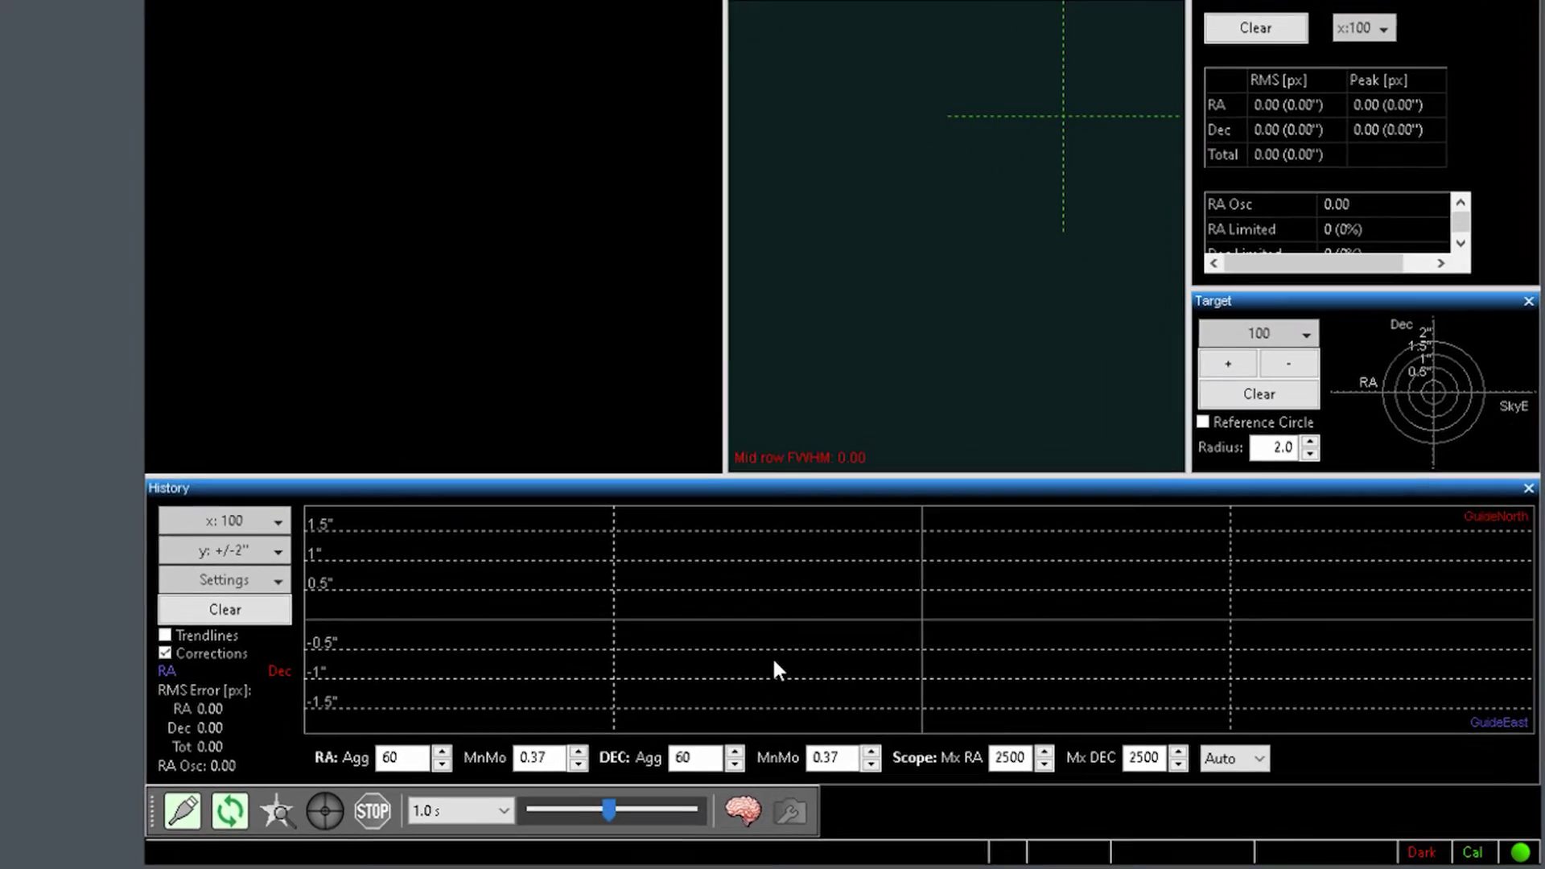
Step: Close Advanced Settings and reopen it from the Guide menu
{"action": "left_click", "coordinate": [756, 829]}
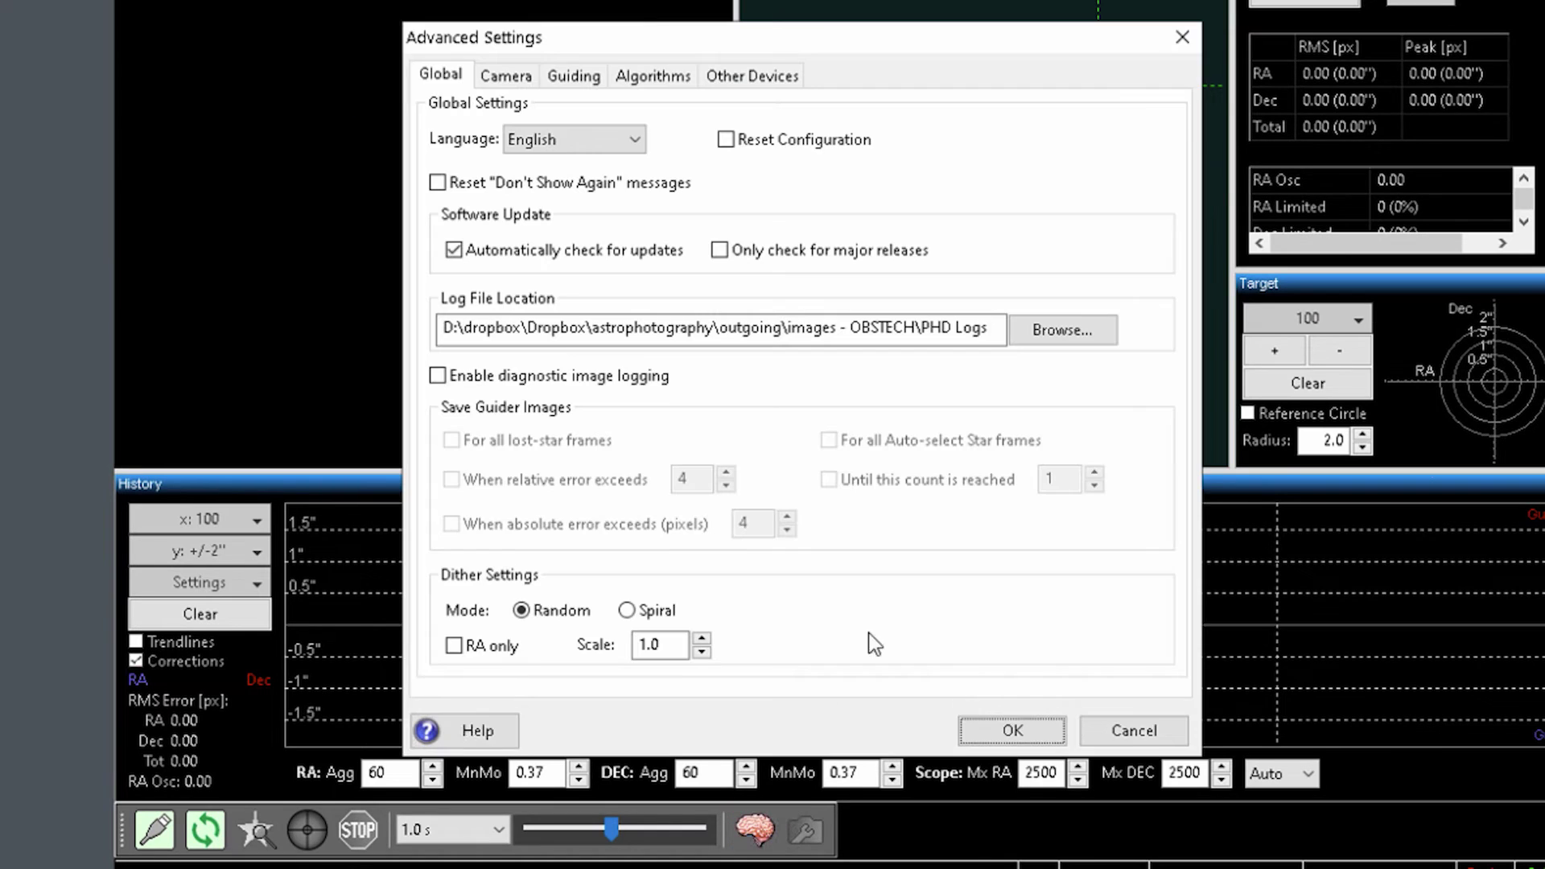
{"action": "left_click", "coordinate": [1182, 37]}
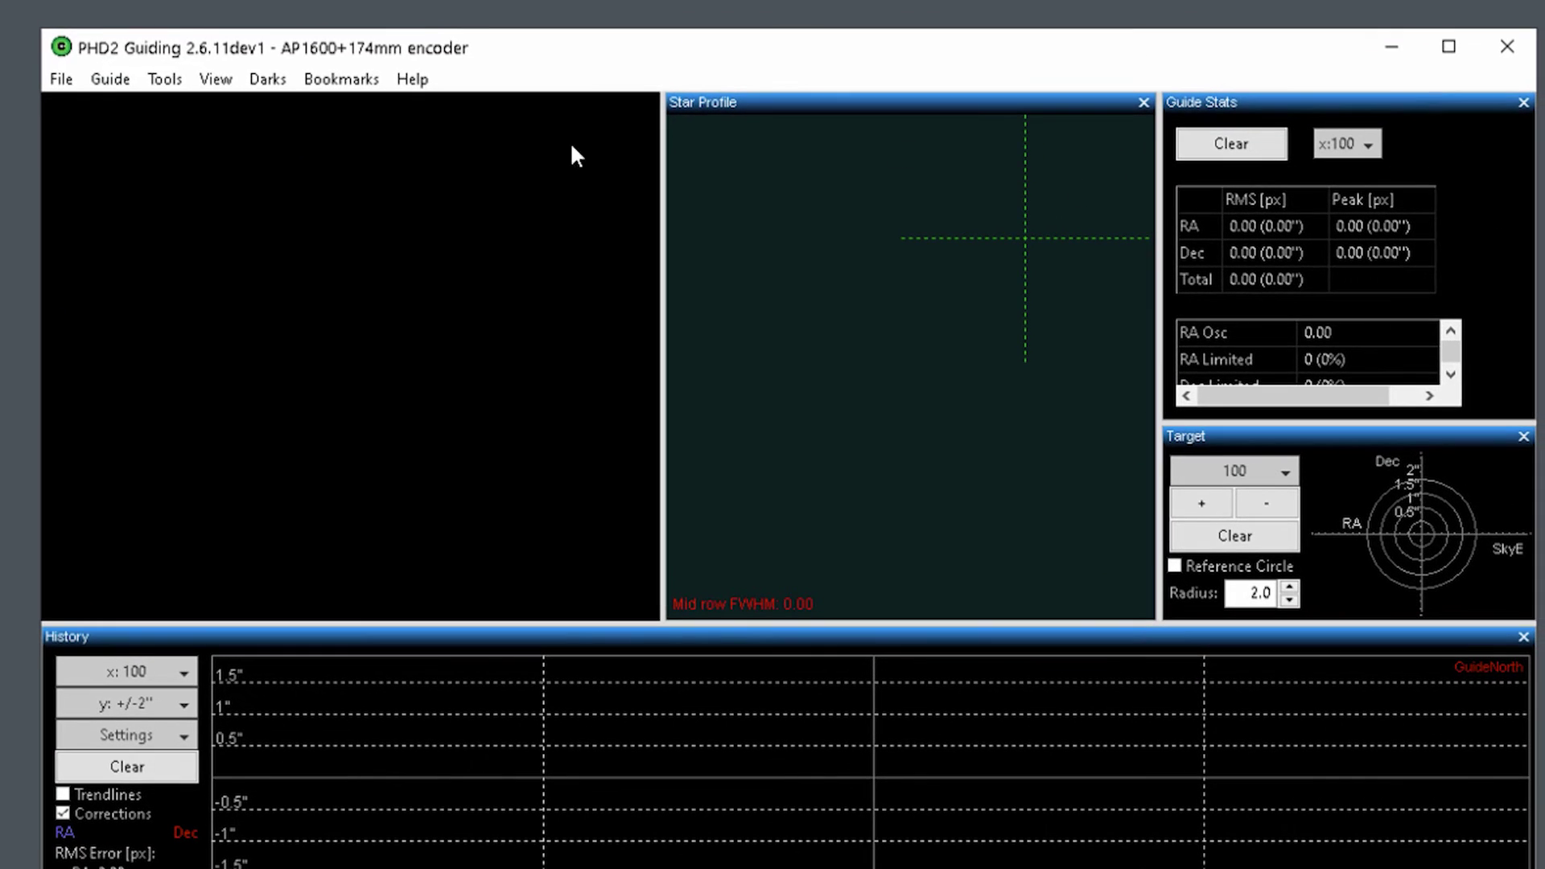
{"action": "left_click", "coordinate": [110, 79]}
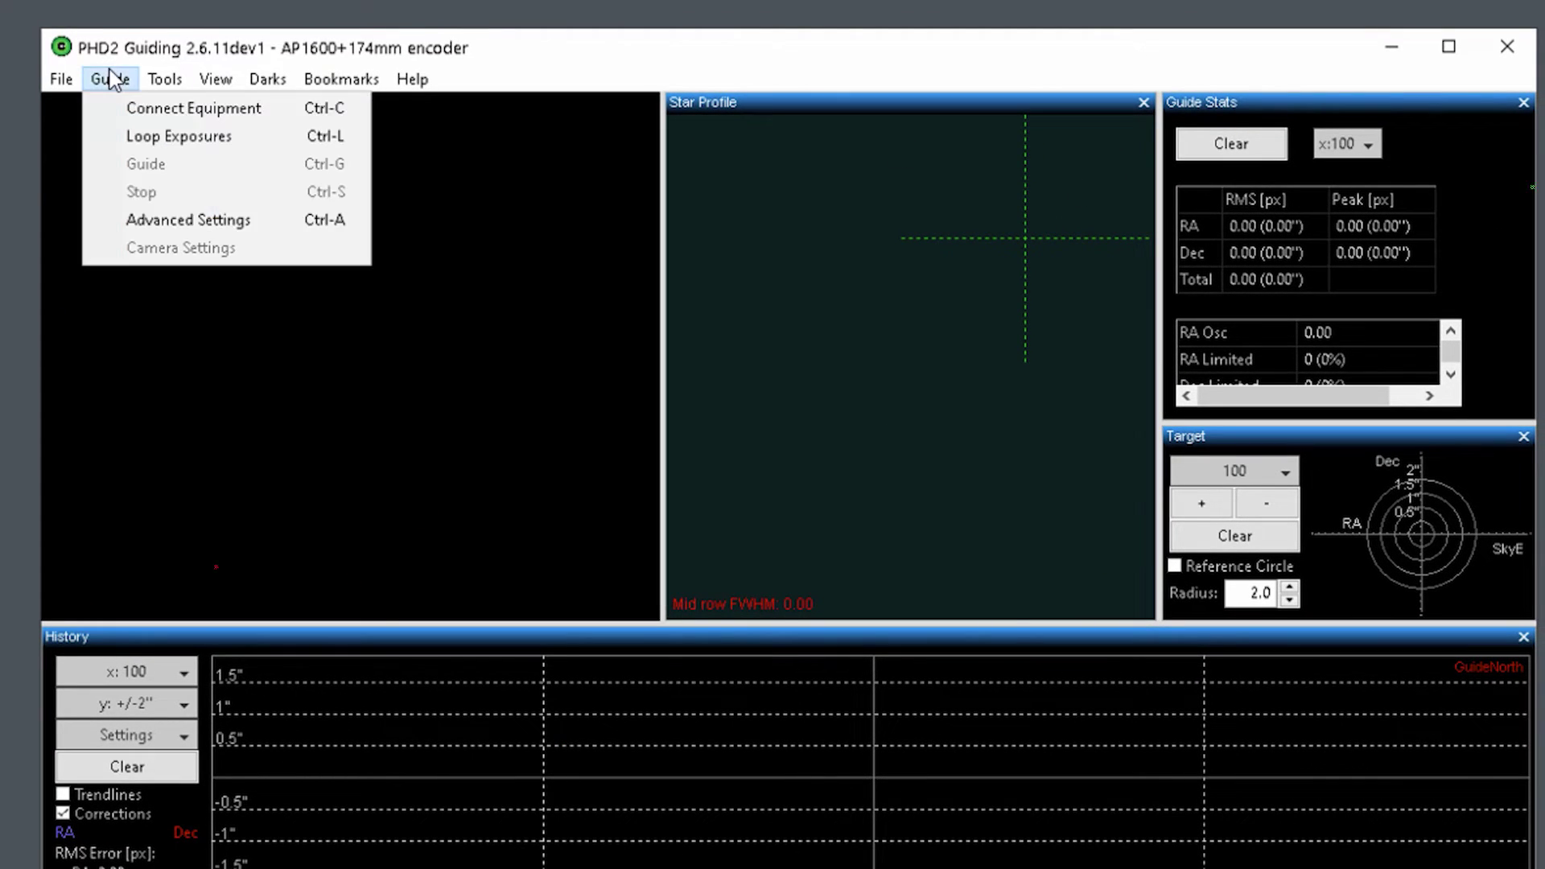
{"action": "left_click", "coordinate": [175, 229]}
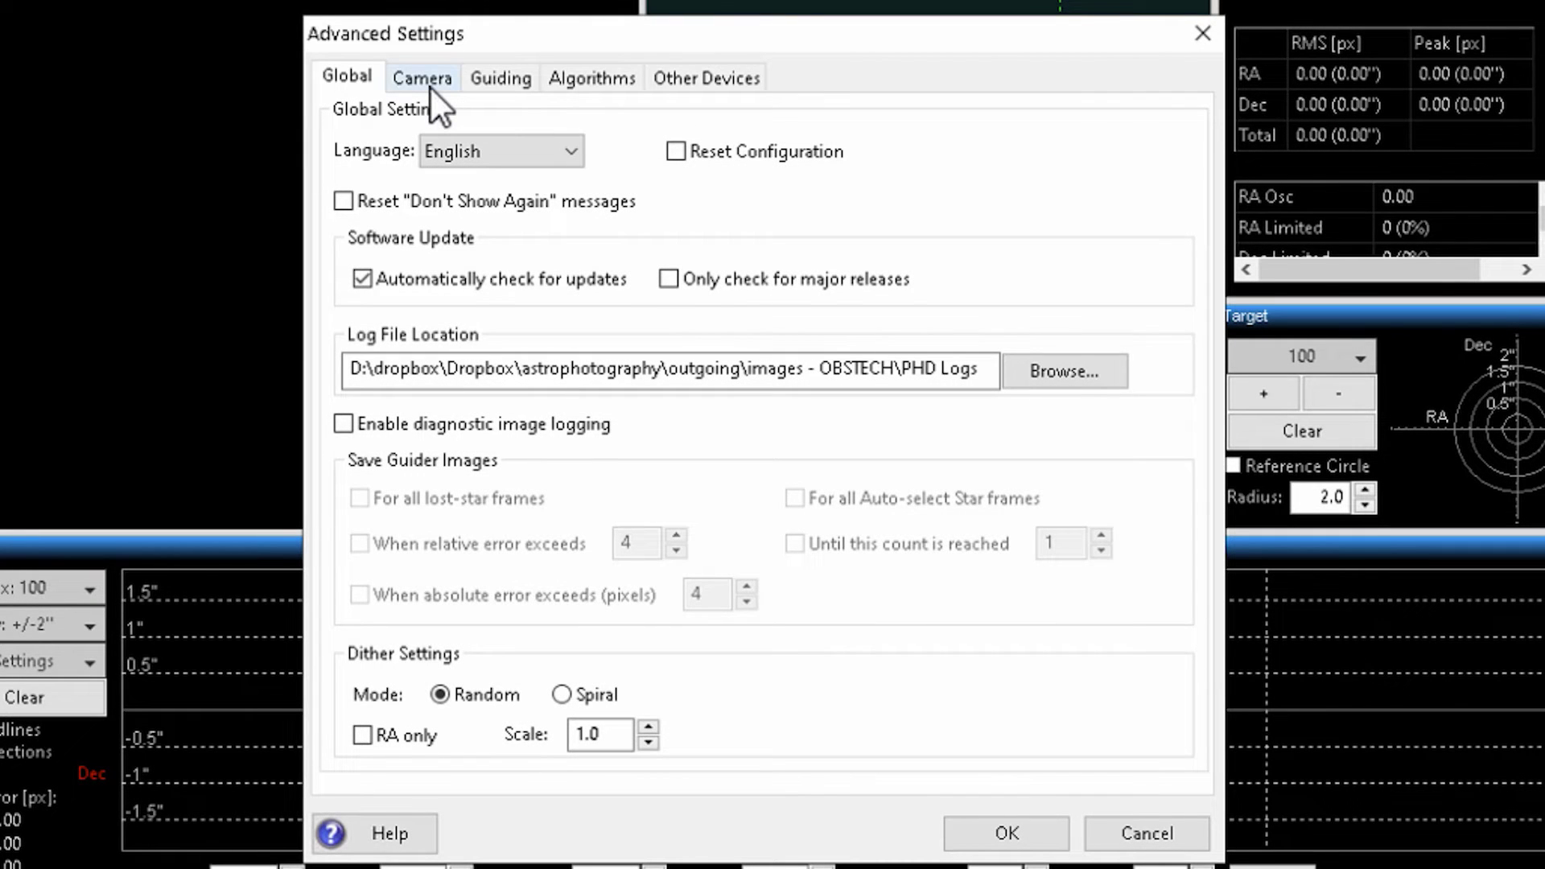
{"action": "left_click", "coordinate": [431, 87]}
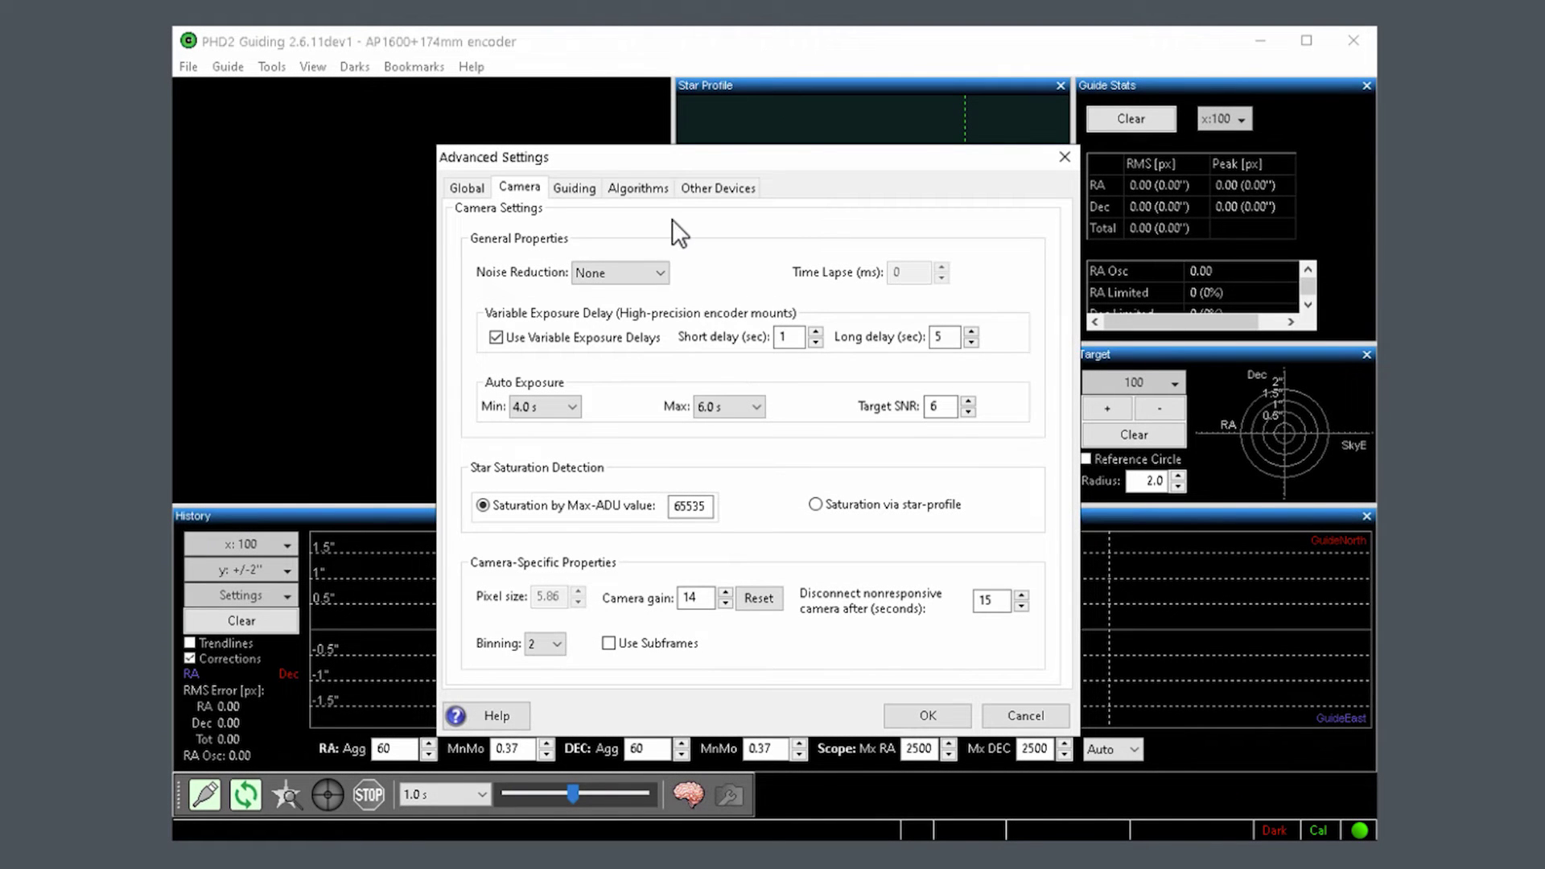
Step: Show the Algorithms page with Lowpass2 on RA and Dec at aggressiveness 60
{"action": "left_click", "coordinate": [640, 186]}
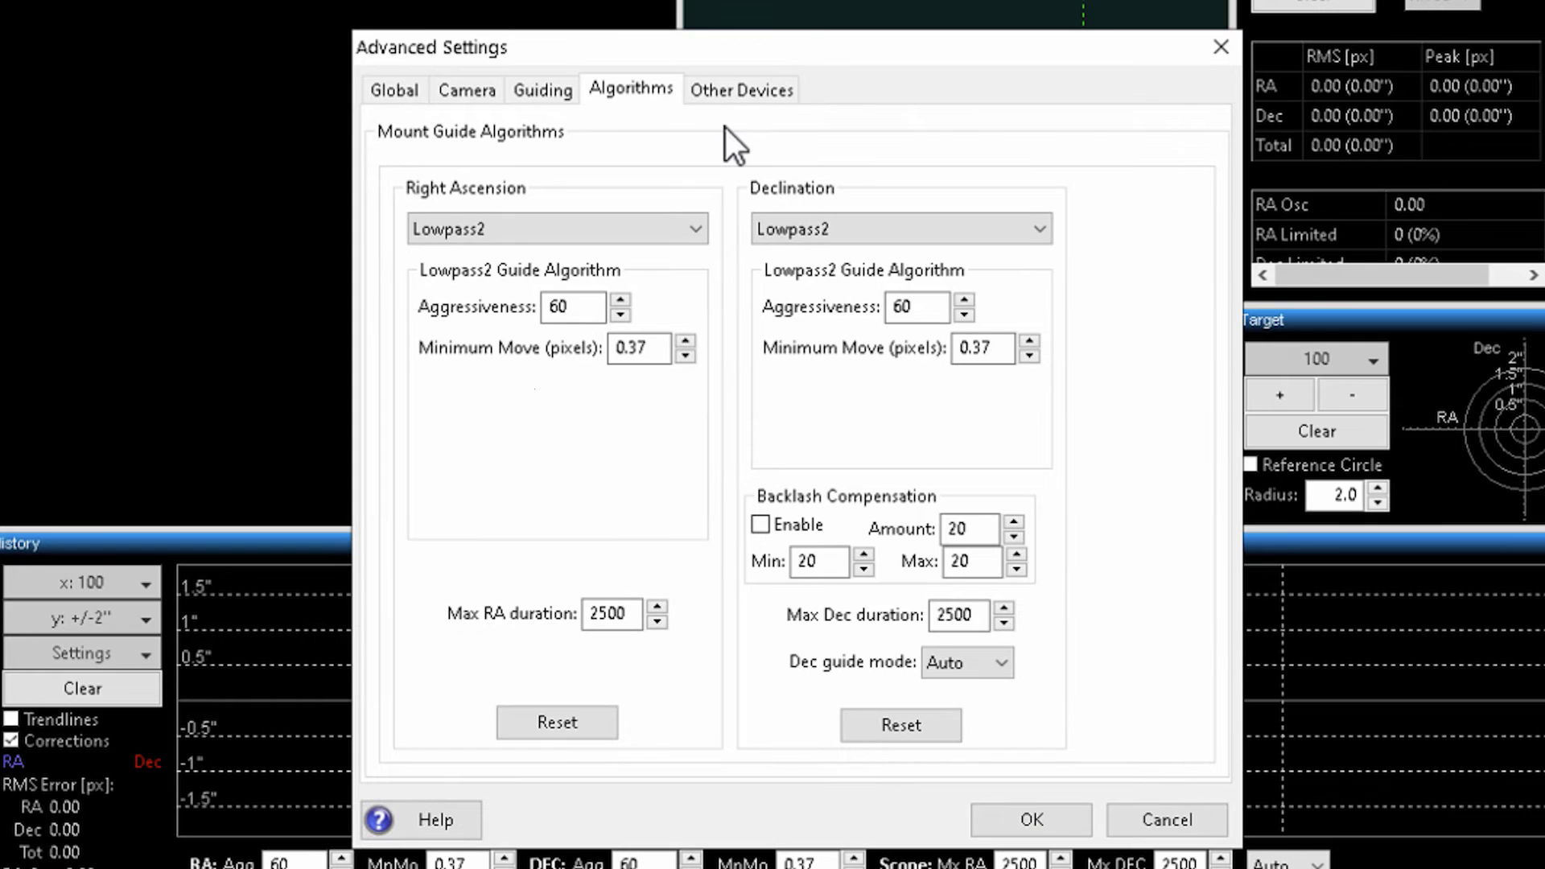
Step: On the Guiding page, change Minimum star SNR for AutoFind to 20
{"action": "left_click", "coordinate": [548, 90]}
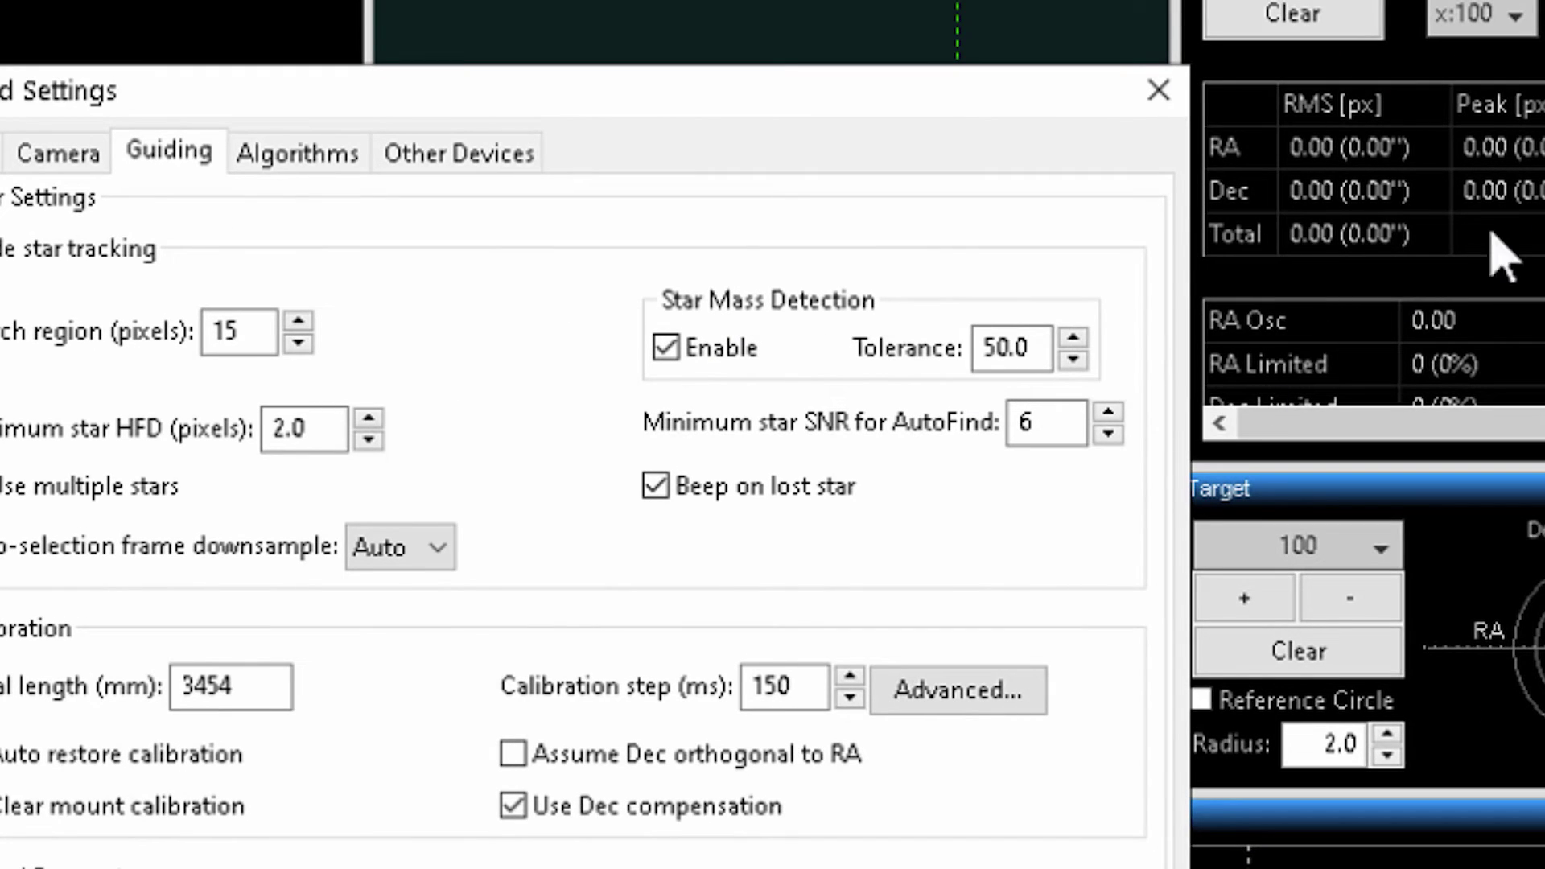
{"action": "double_click", "coordinate": [1049, 412]}
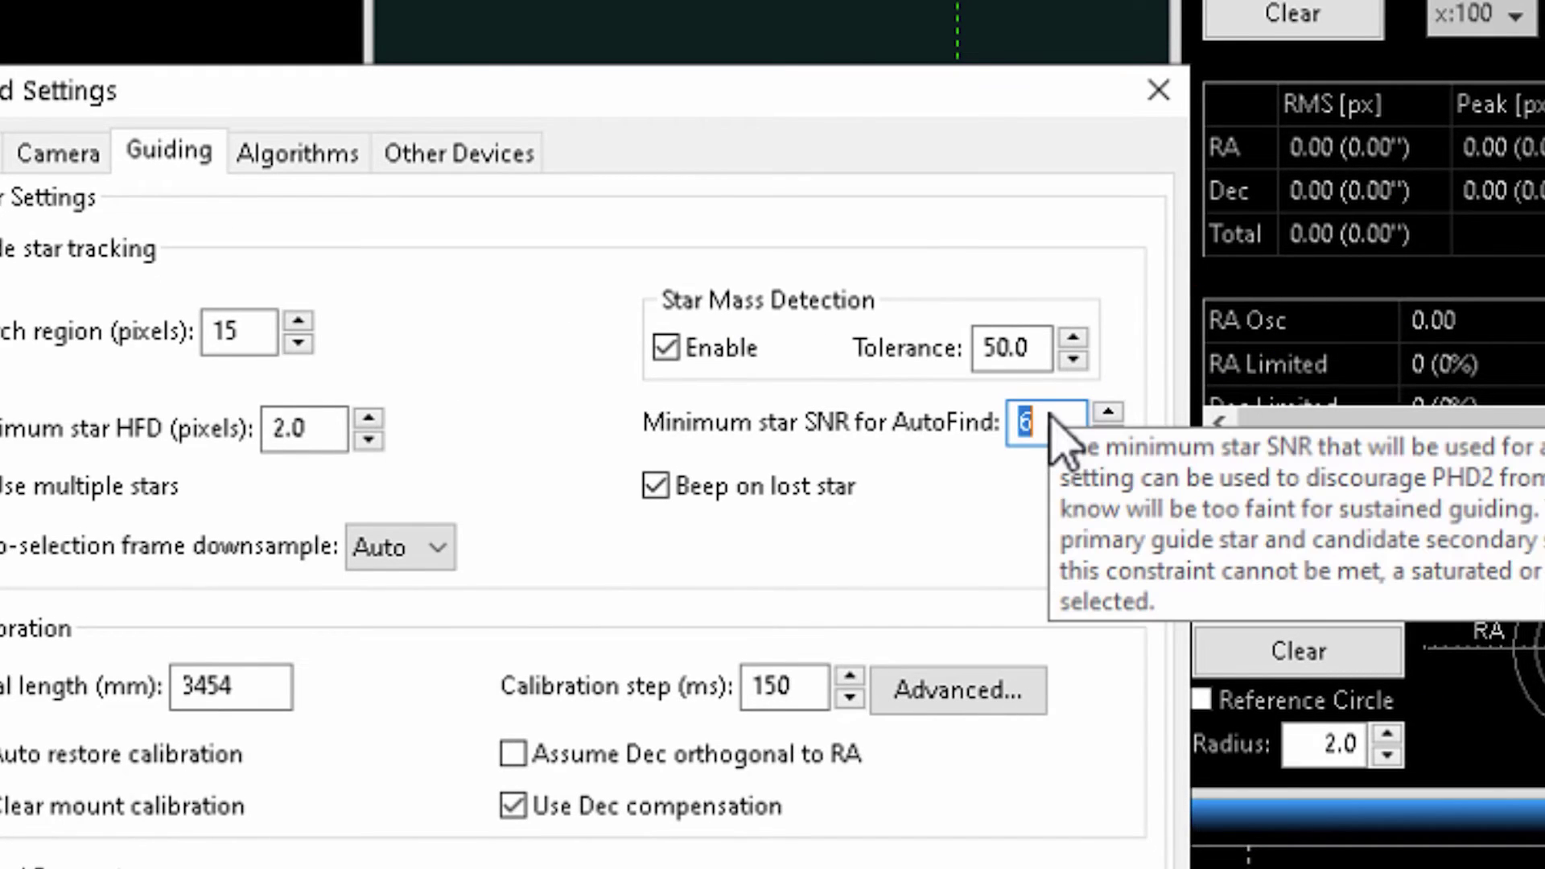
{"action": "type", "text": "20"}
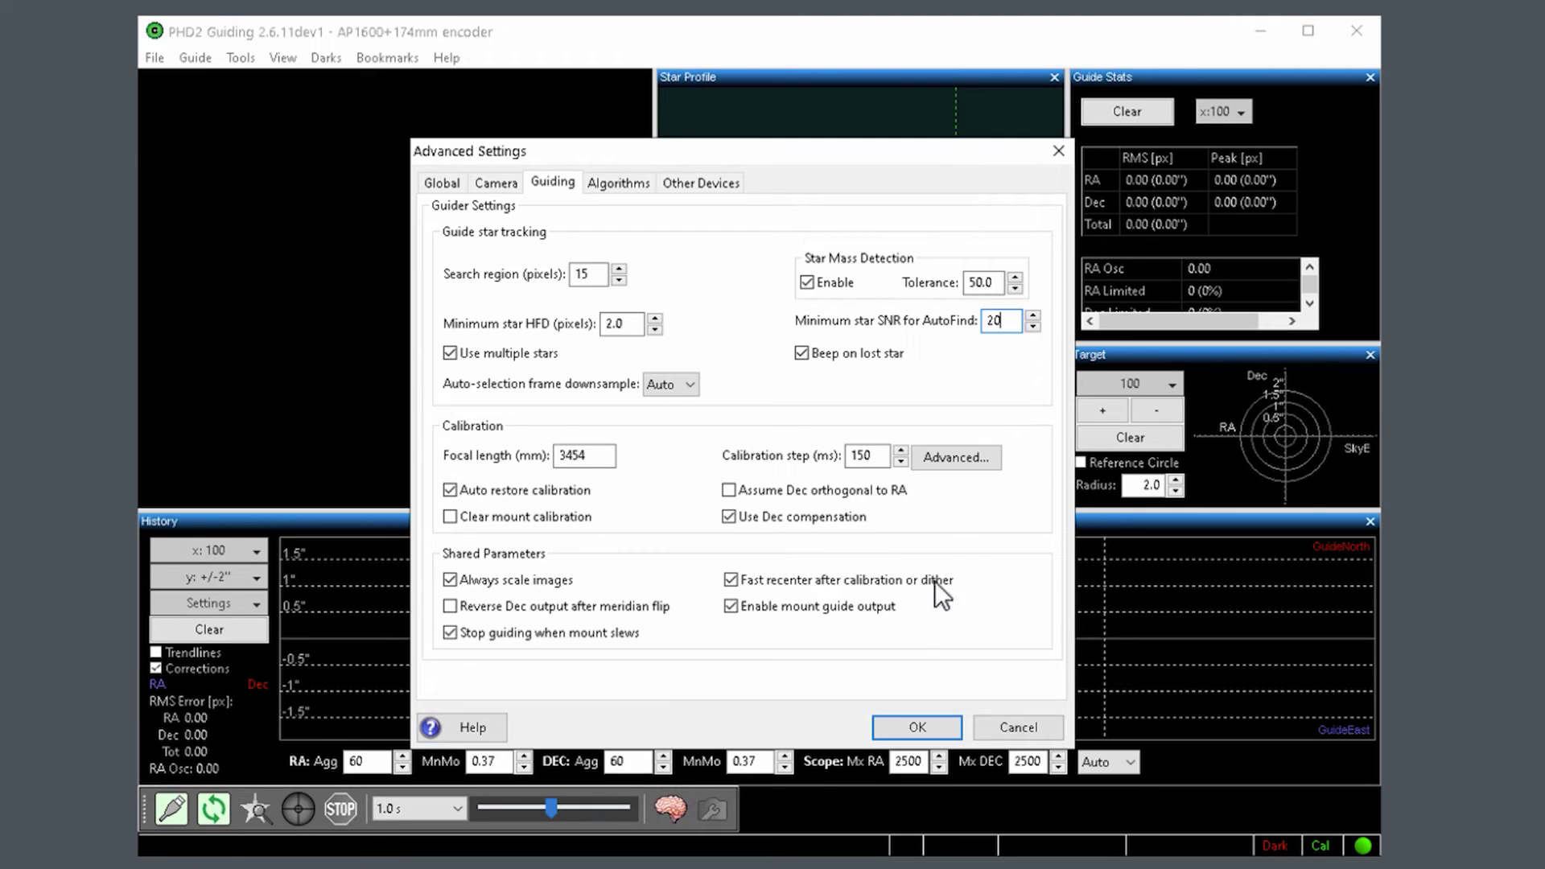
Step: Confirm Advanced Settings with OK and choose a 4.0 s guide exposure on the toolbar
{"action": "left_click", "coordinate": [910, 726]}
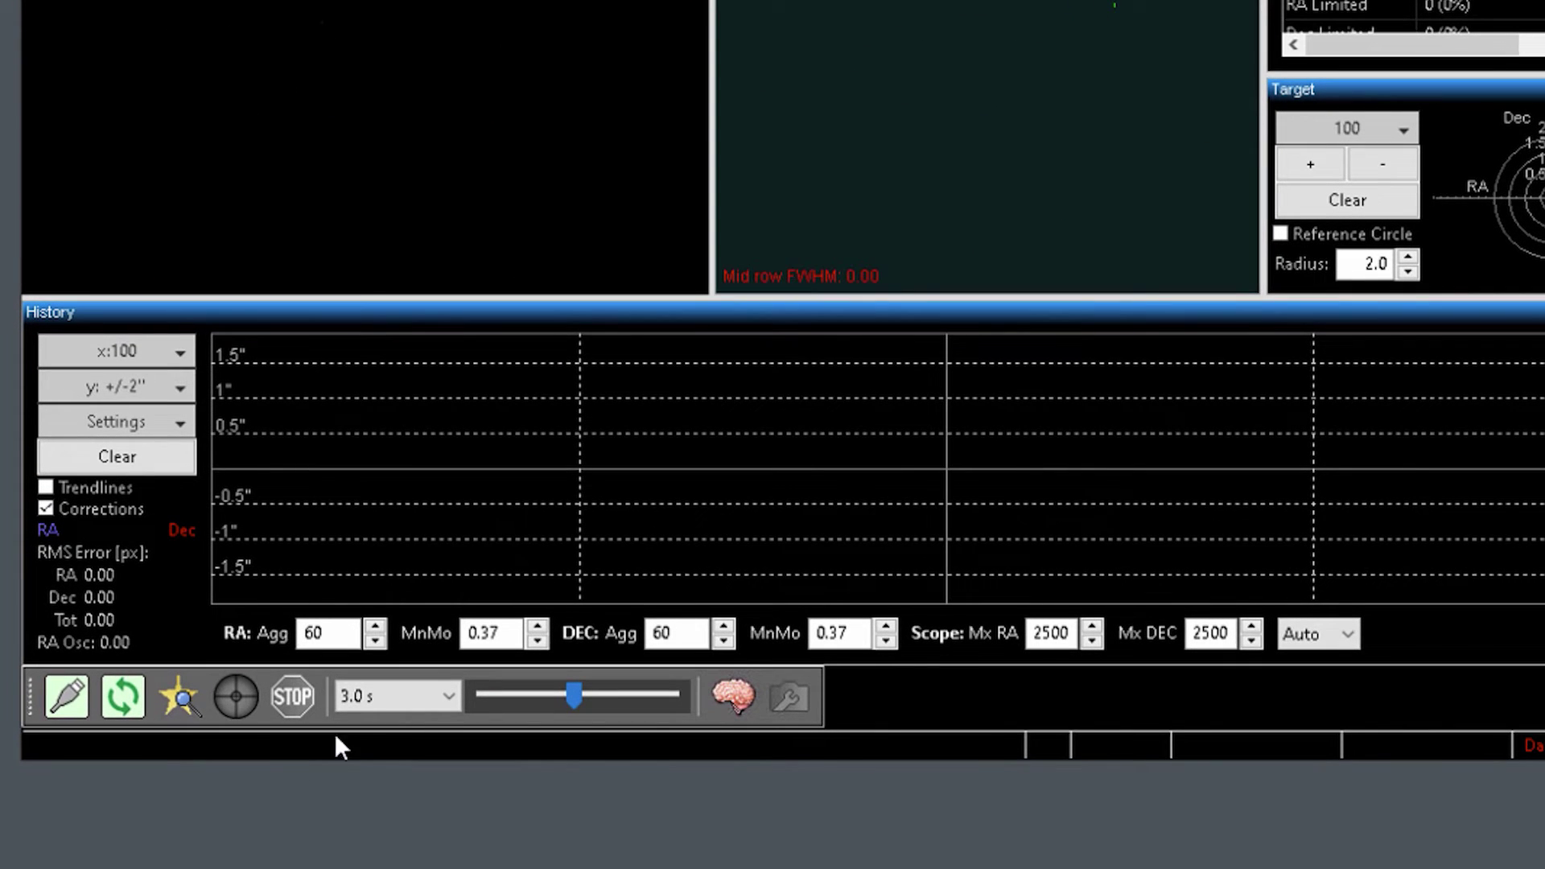
{"action": "left_click", "coordinate": [420, 689]}
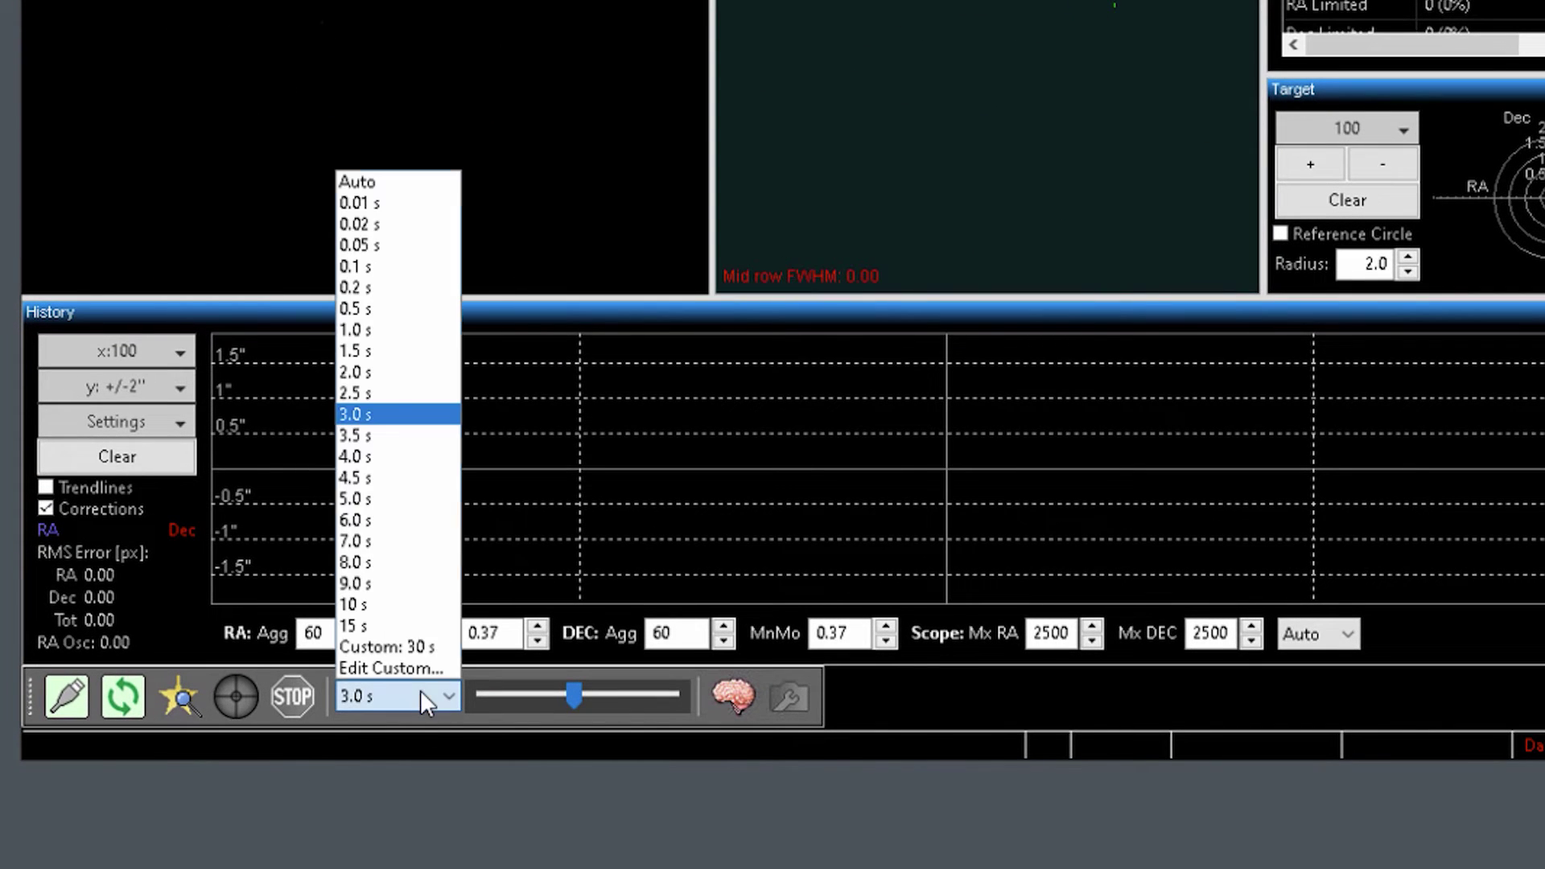
{"action": "left_click", "coordinate": [377, 460]}
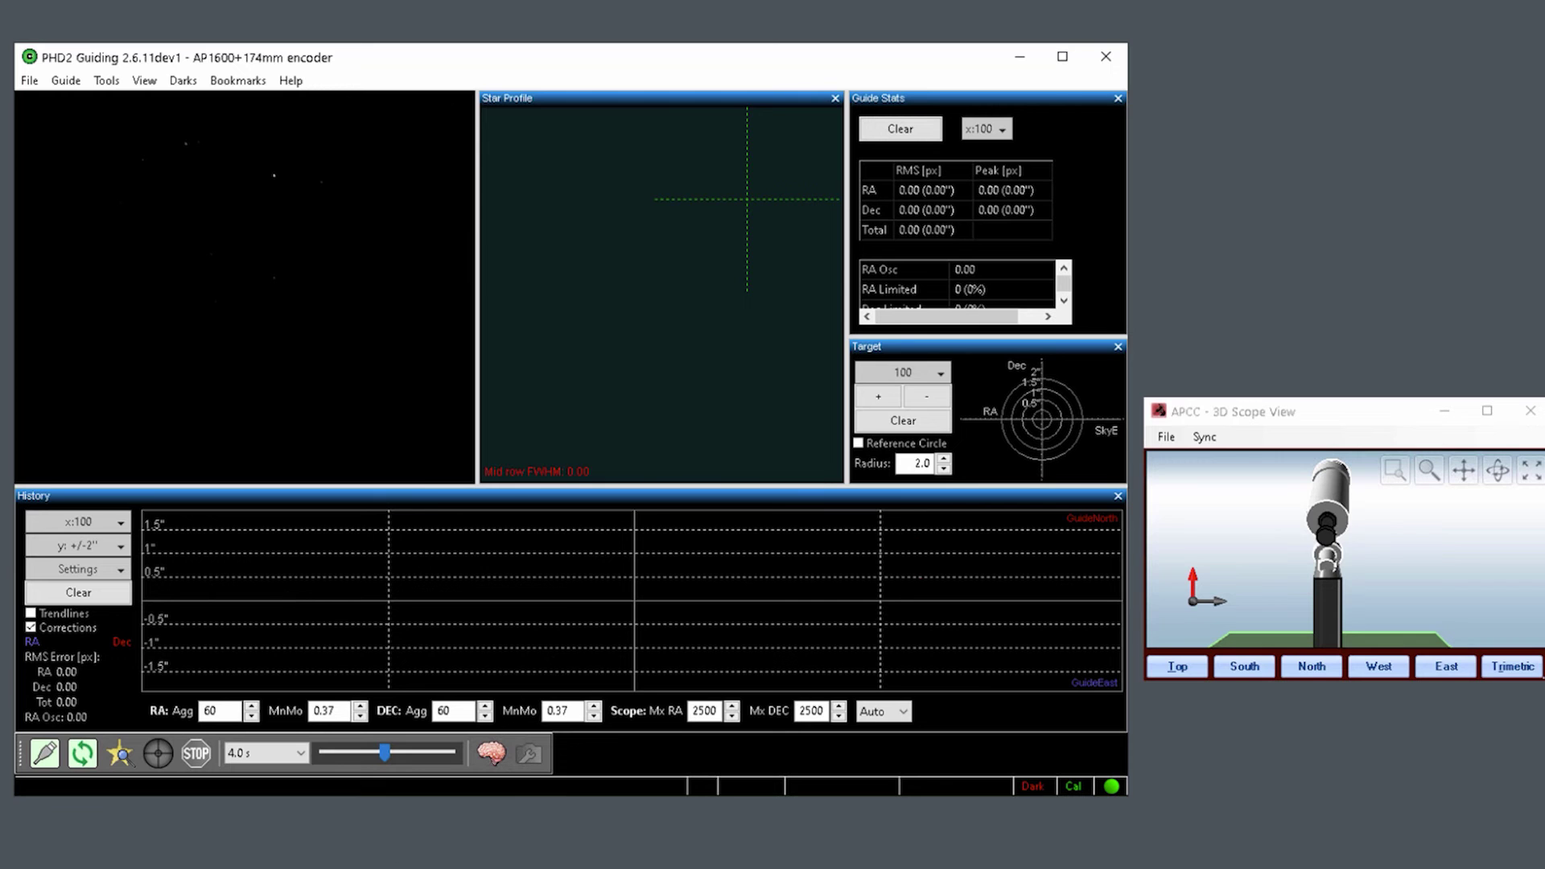
Step: In APCC, GoTo hour angle 00h 03m 00s, declination 0° and confirm the slew
{"action": "mouse_move", "coordinate": [464, 867]}
{"action": "left_click", "coordinate": [367, 829]}
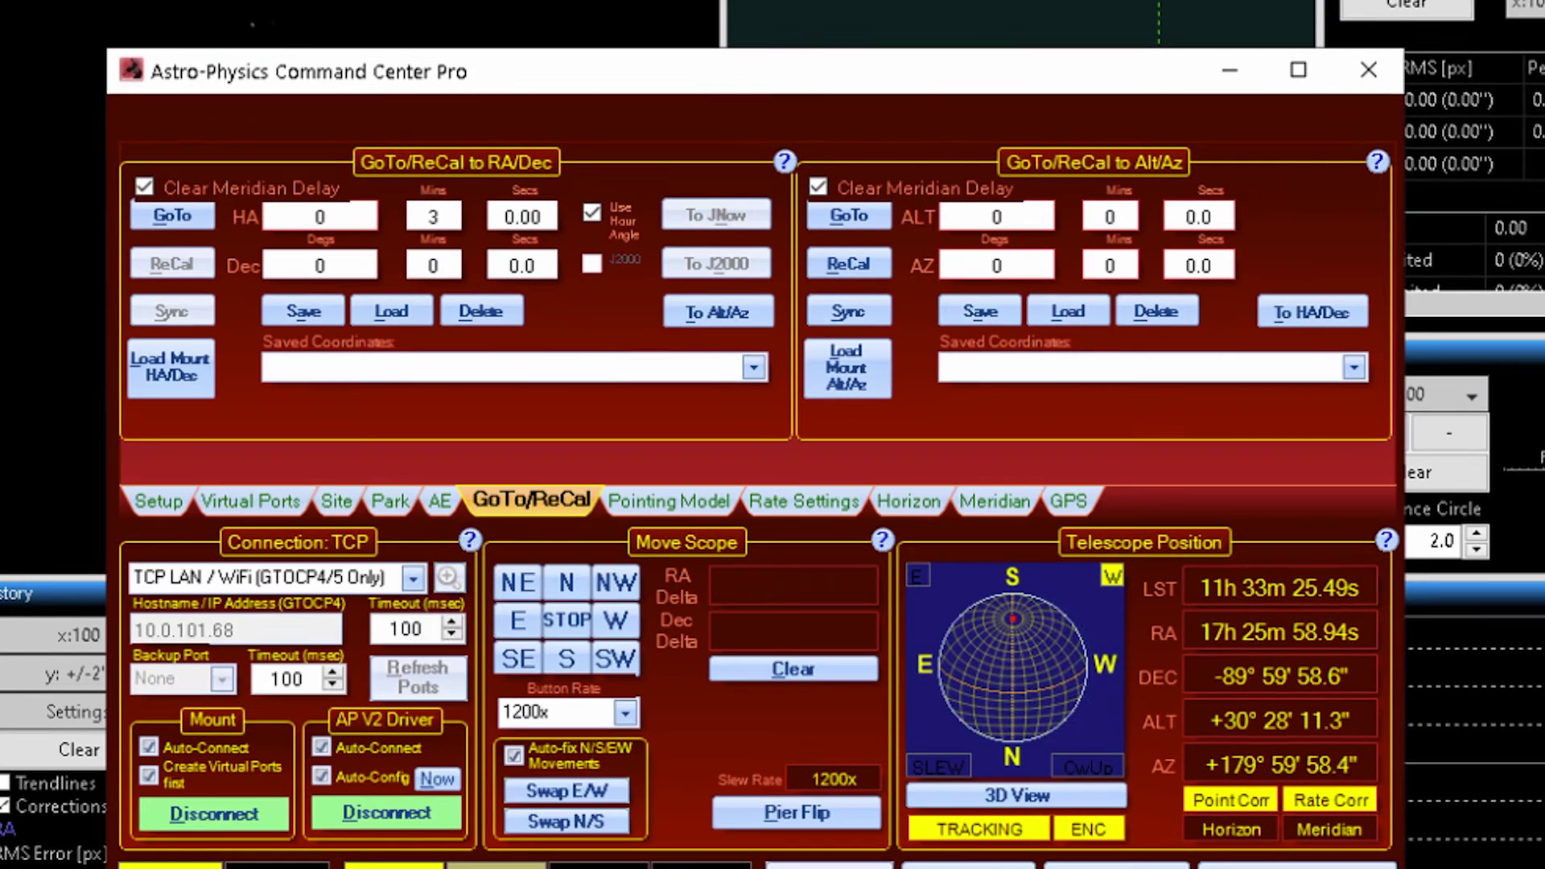
{"action": "left_click", "coordinate": [173, 216]}
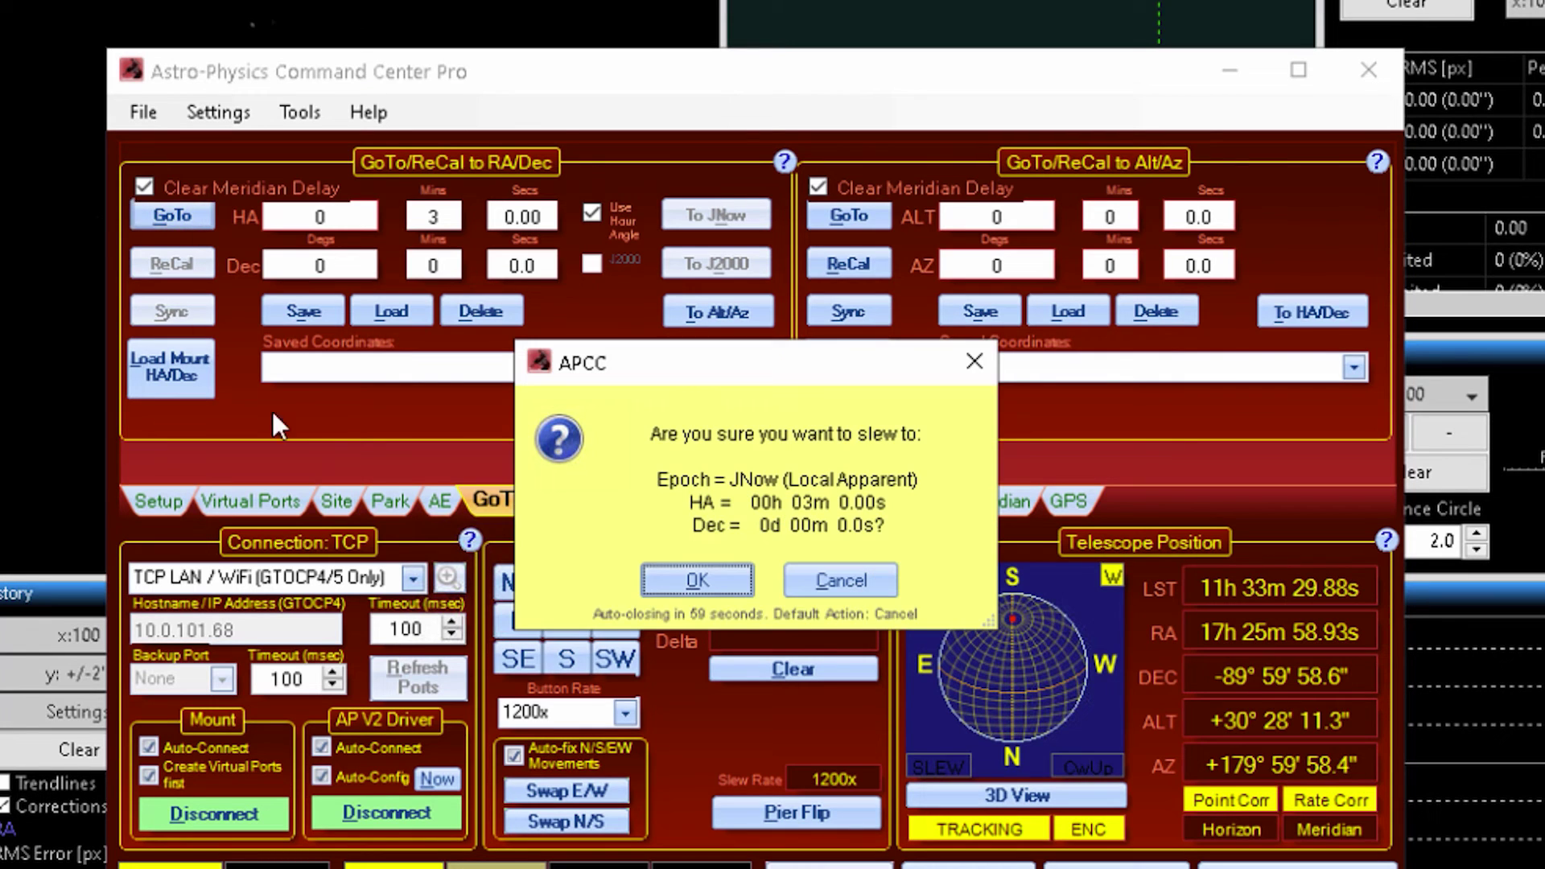
{"action": "left_click", "coordinate": [728, 587]}
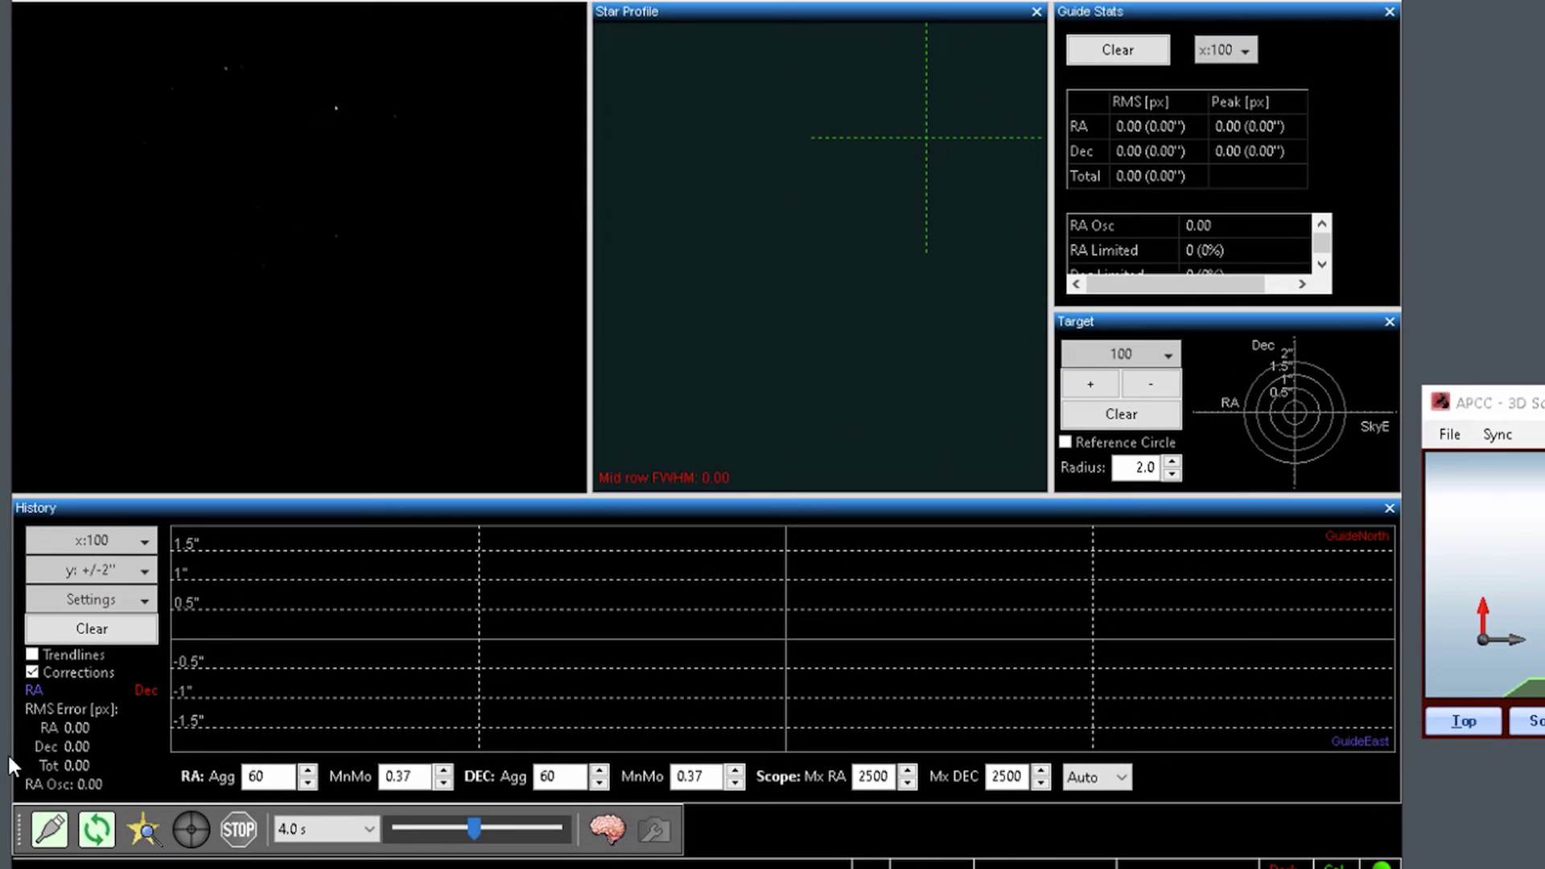
Step: Loop 4.0 s exposures, auto-select a guide star (HFD 4.63), and adjust the display gamma
{"action": "left_click", "coordinate": [96, 828]}
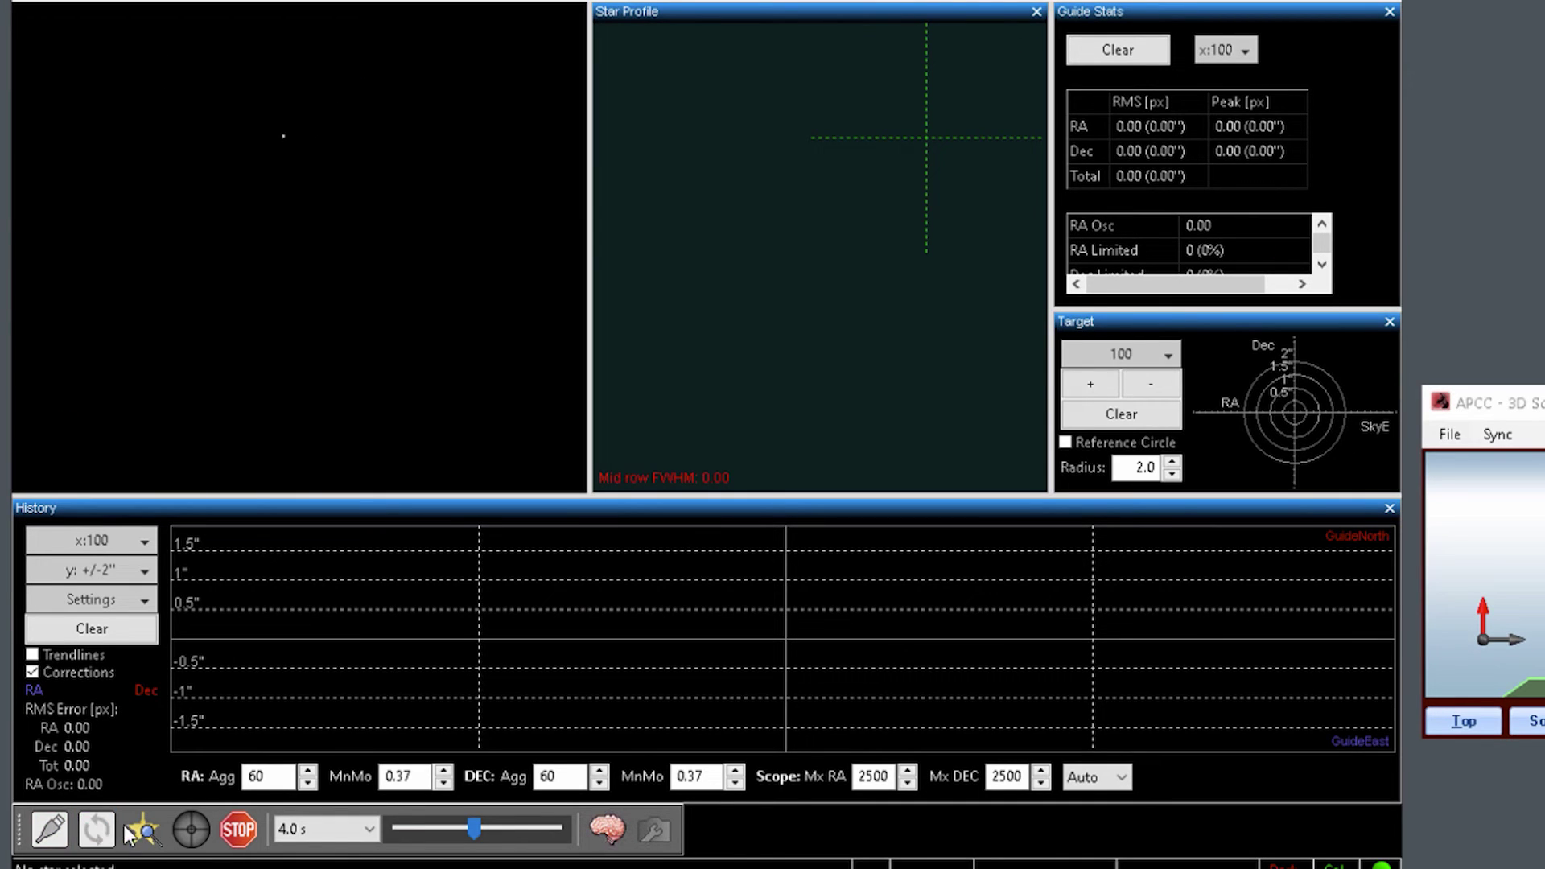
{"action": "left_click", "coordinate": [147, 837]}
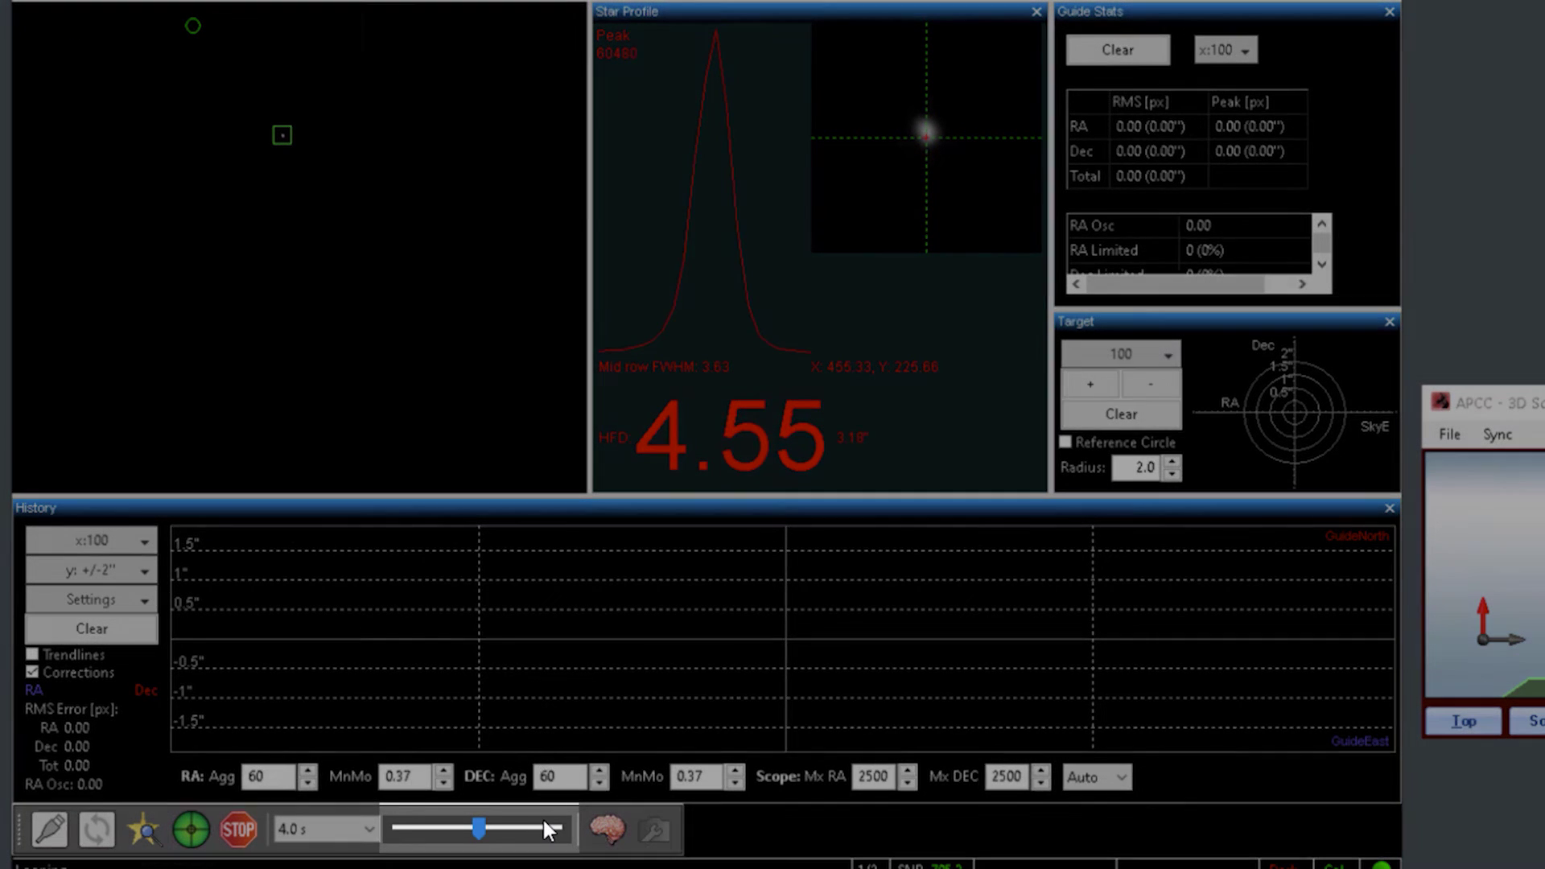
{"action": "left_click_drag", "start_coordinate": [466, 828], "coordinate": [404, 837]}
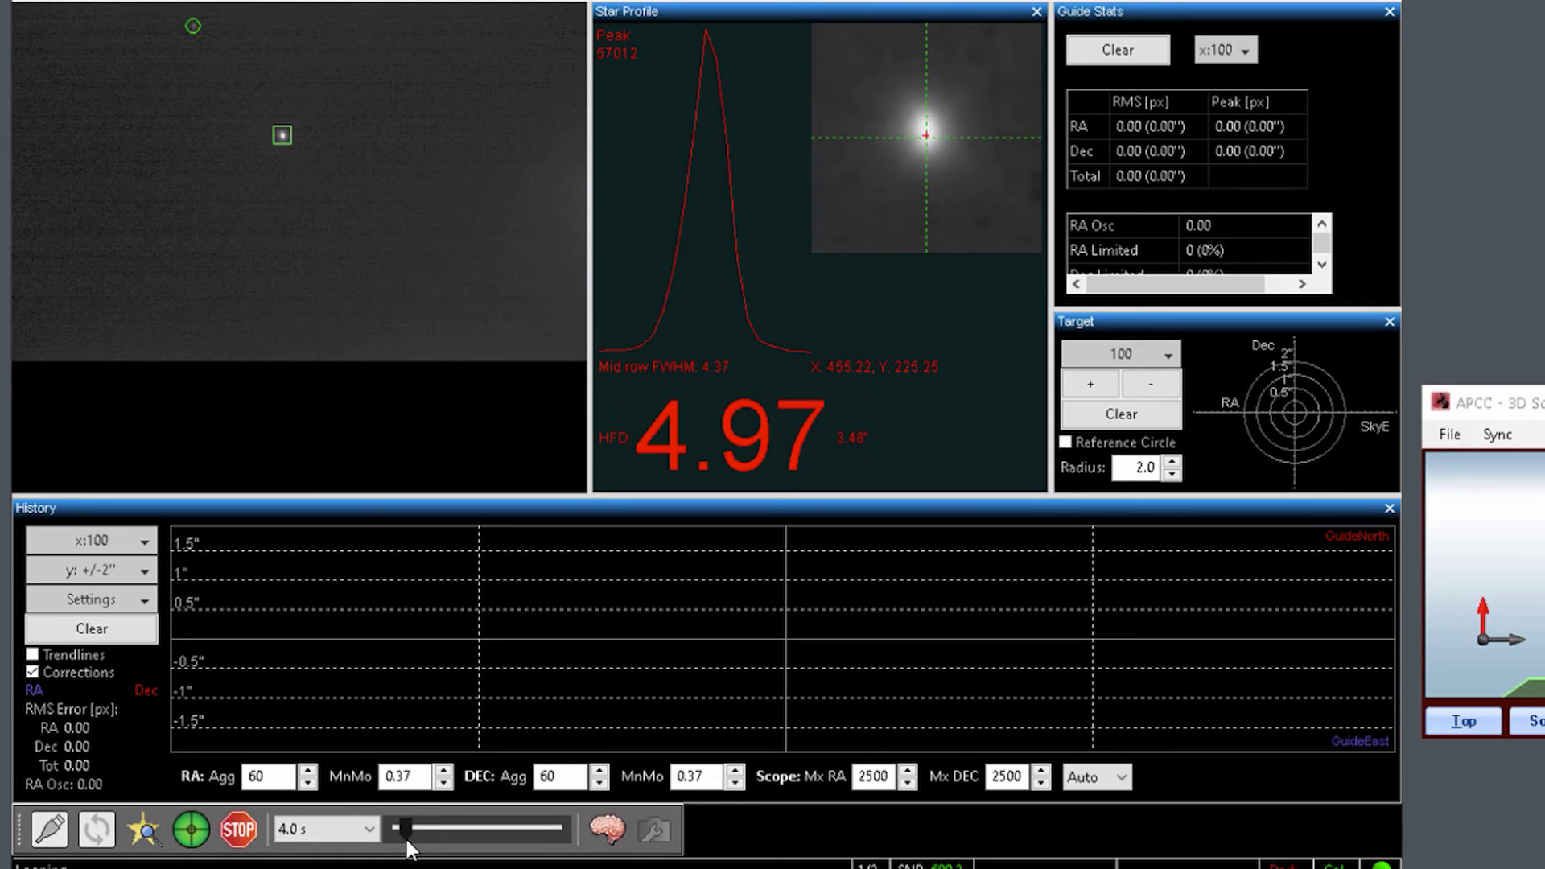
{"action": "left_click_drag", "start_coordinate": [407, 838], "coordinate": [445, 830]}
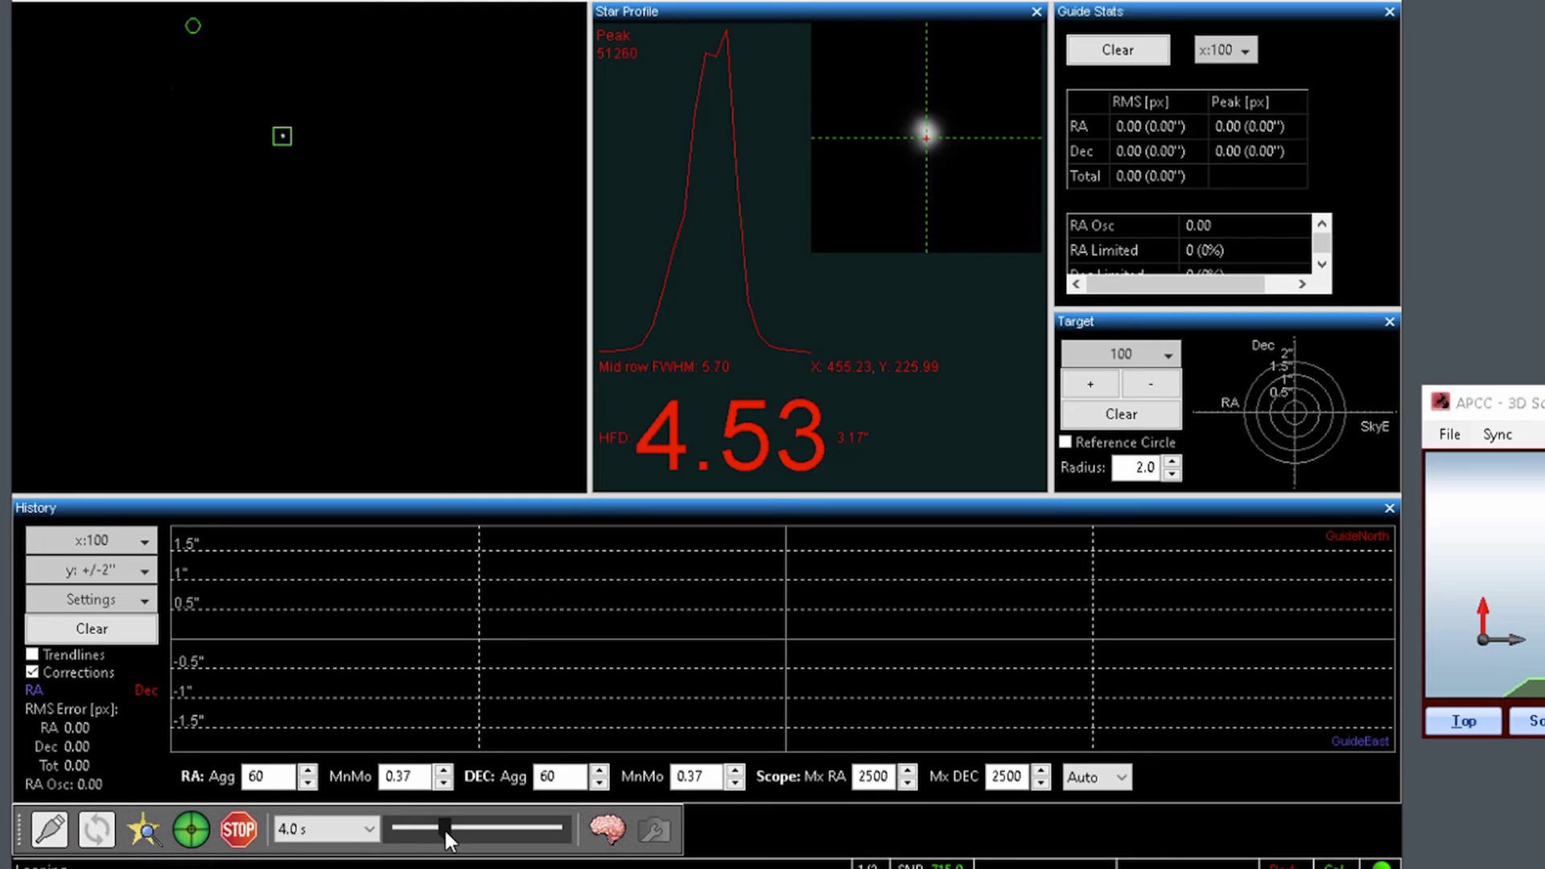
Step: Start guiding on the selected star, settling at 0.33 px (0.23") total RMS
{"action": "left_click", "coordinate": [199, 832]}
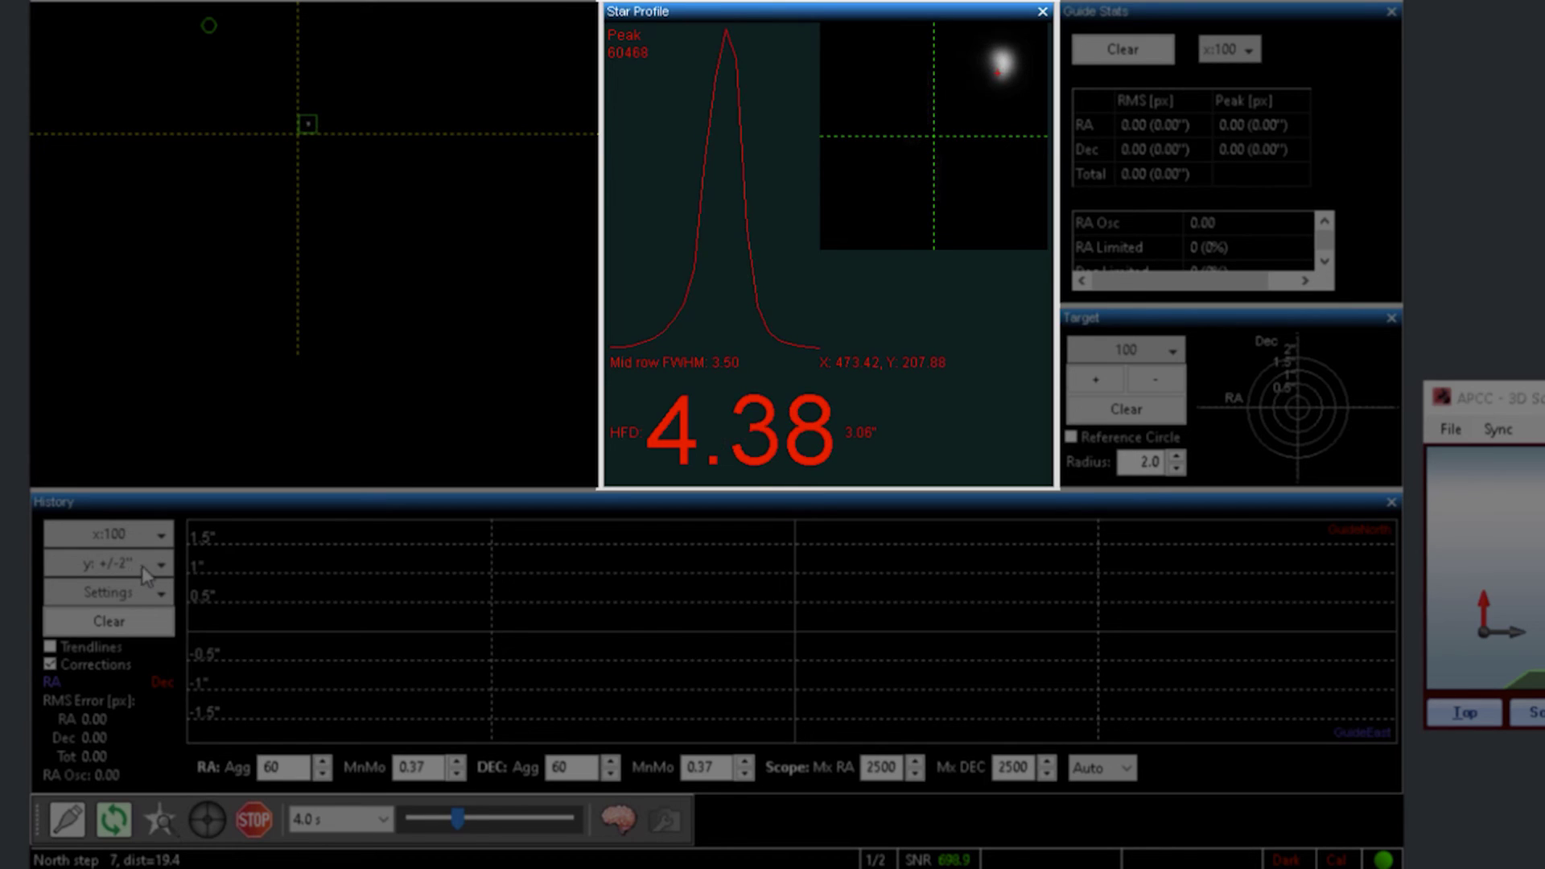
{"action": "scroll", "coordinate": [145, 563], "scroll_direction": "down", "scroll_amount": 1}
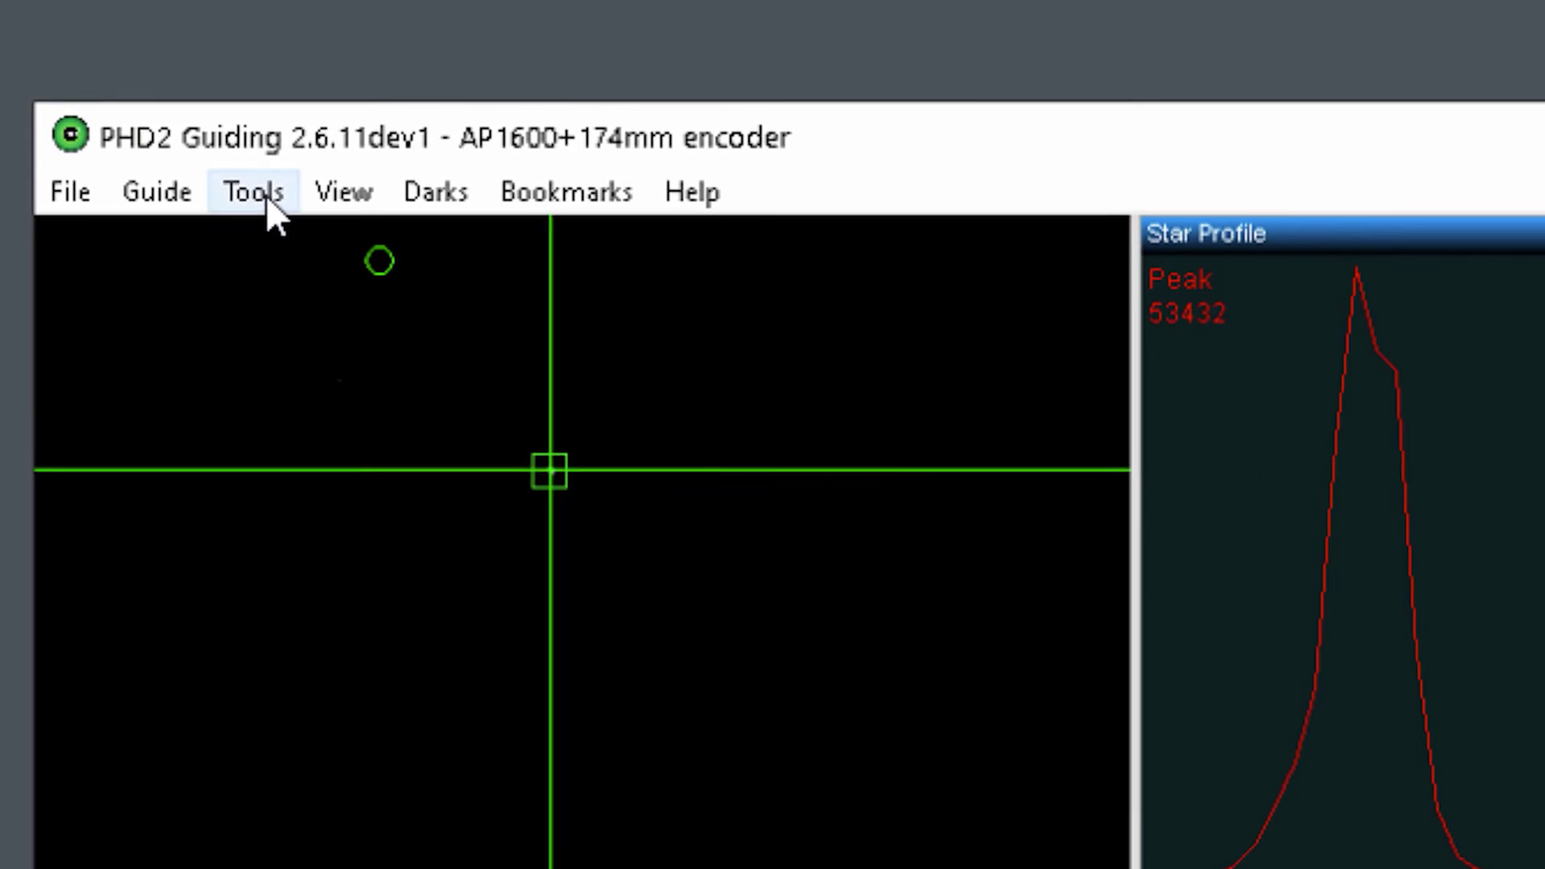
Step: Launch the Guiding Assistant from Tools, pausing guide output so it measures star motion
{"action": "left_click", "coordinate": [266, 195]}
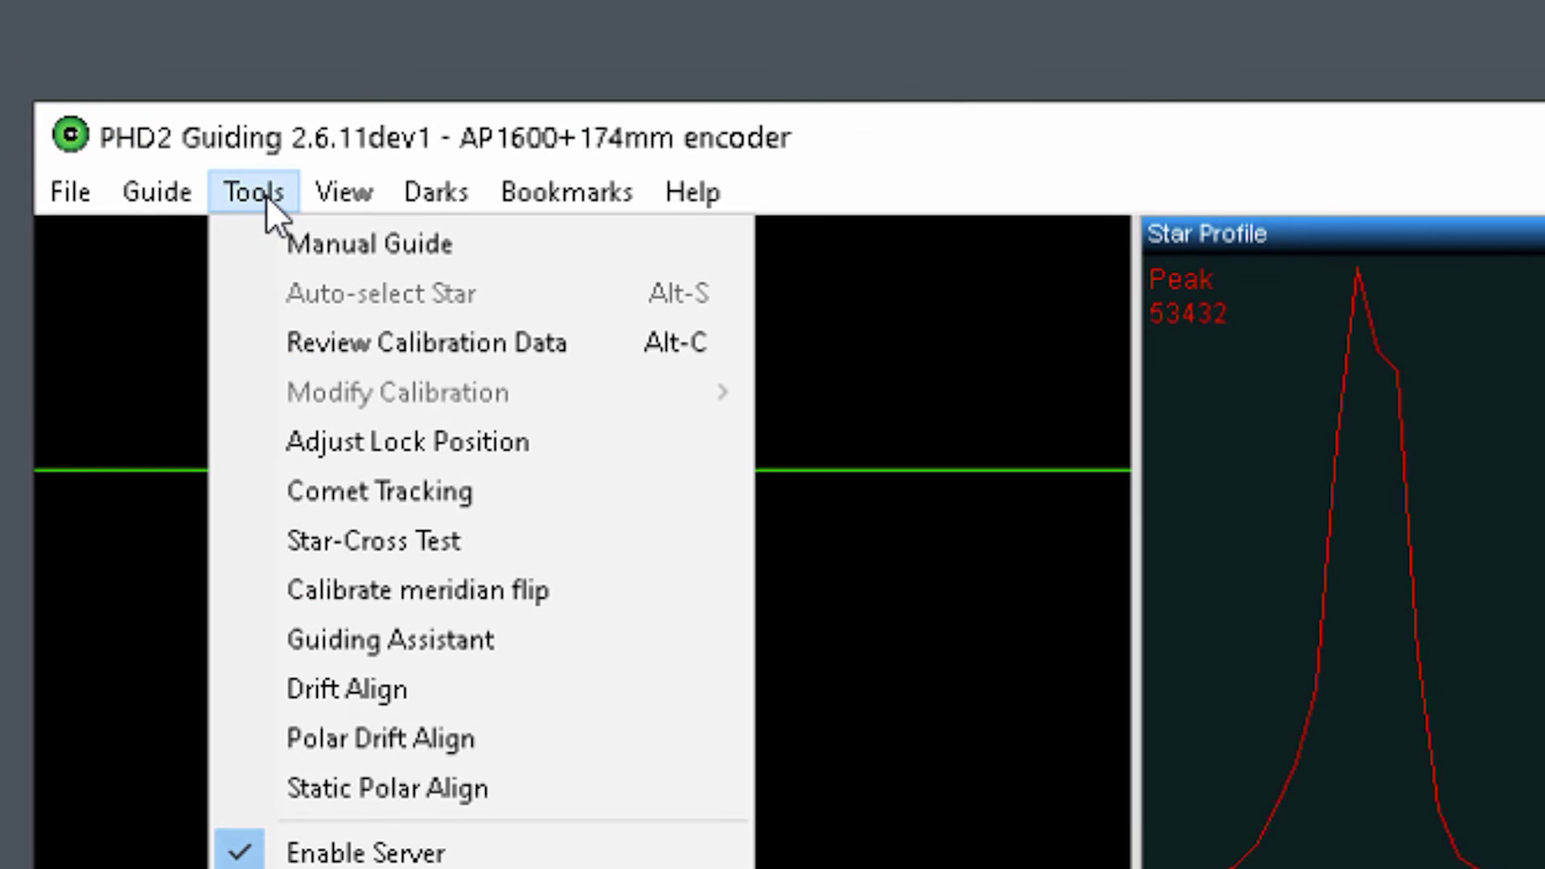
{"action": "left_click", "coordinate": [437, 654]}
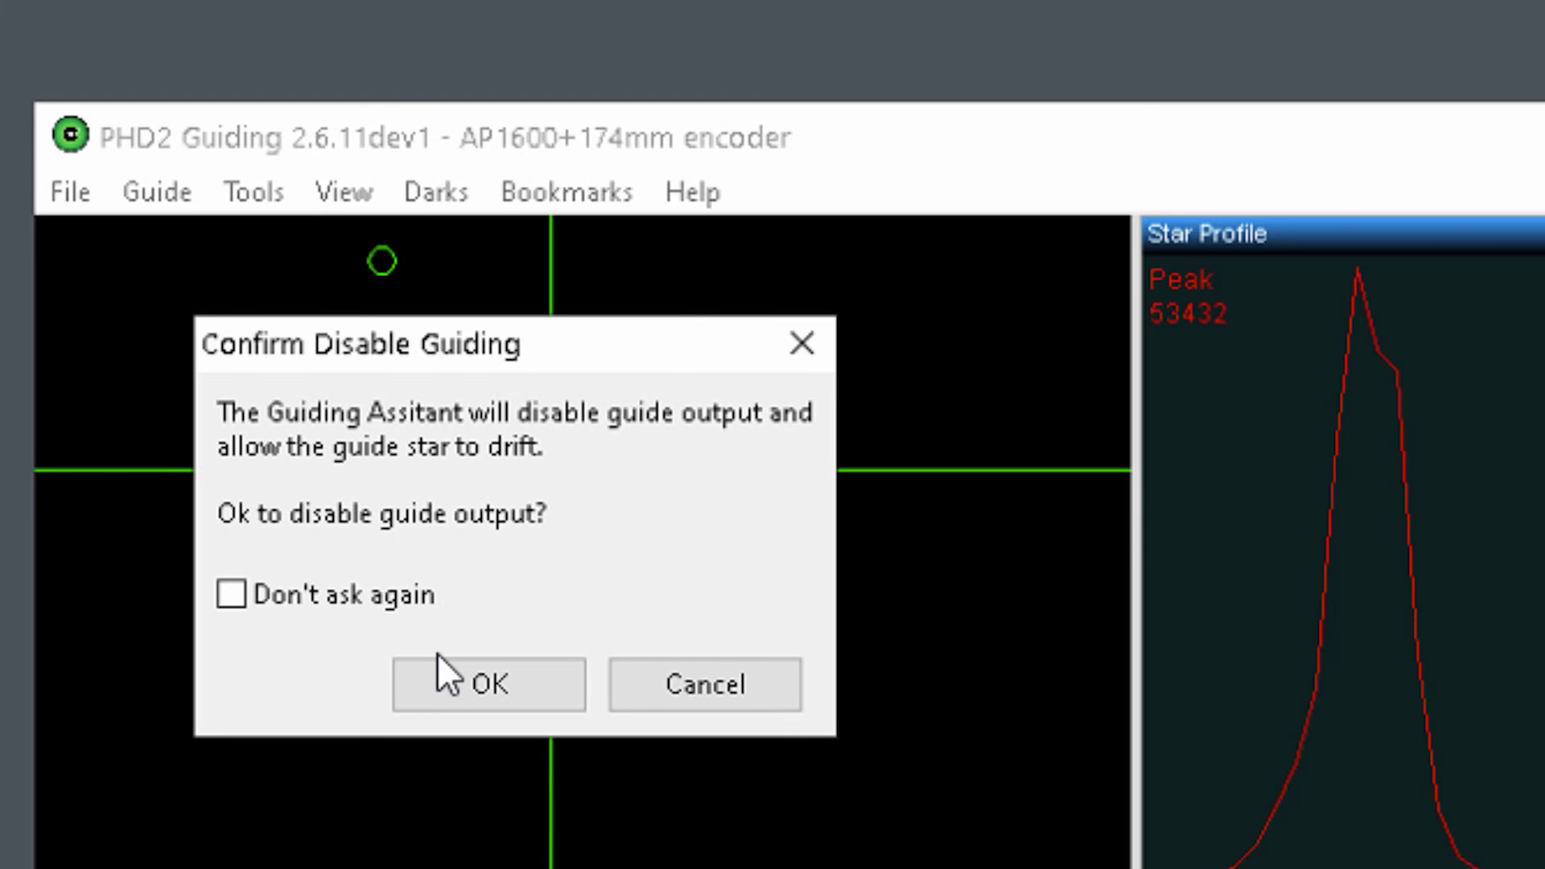
{"action": "left_click", "coordinate": [467, 683]}
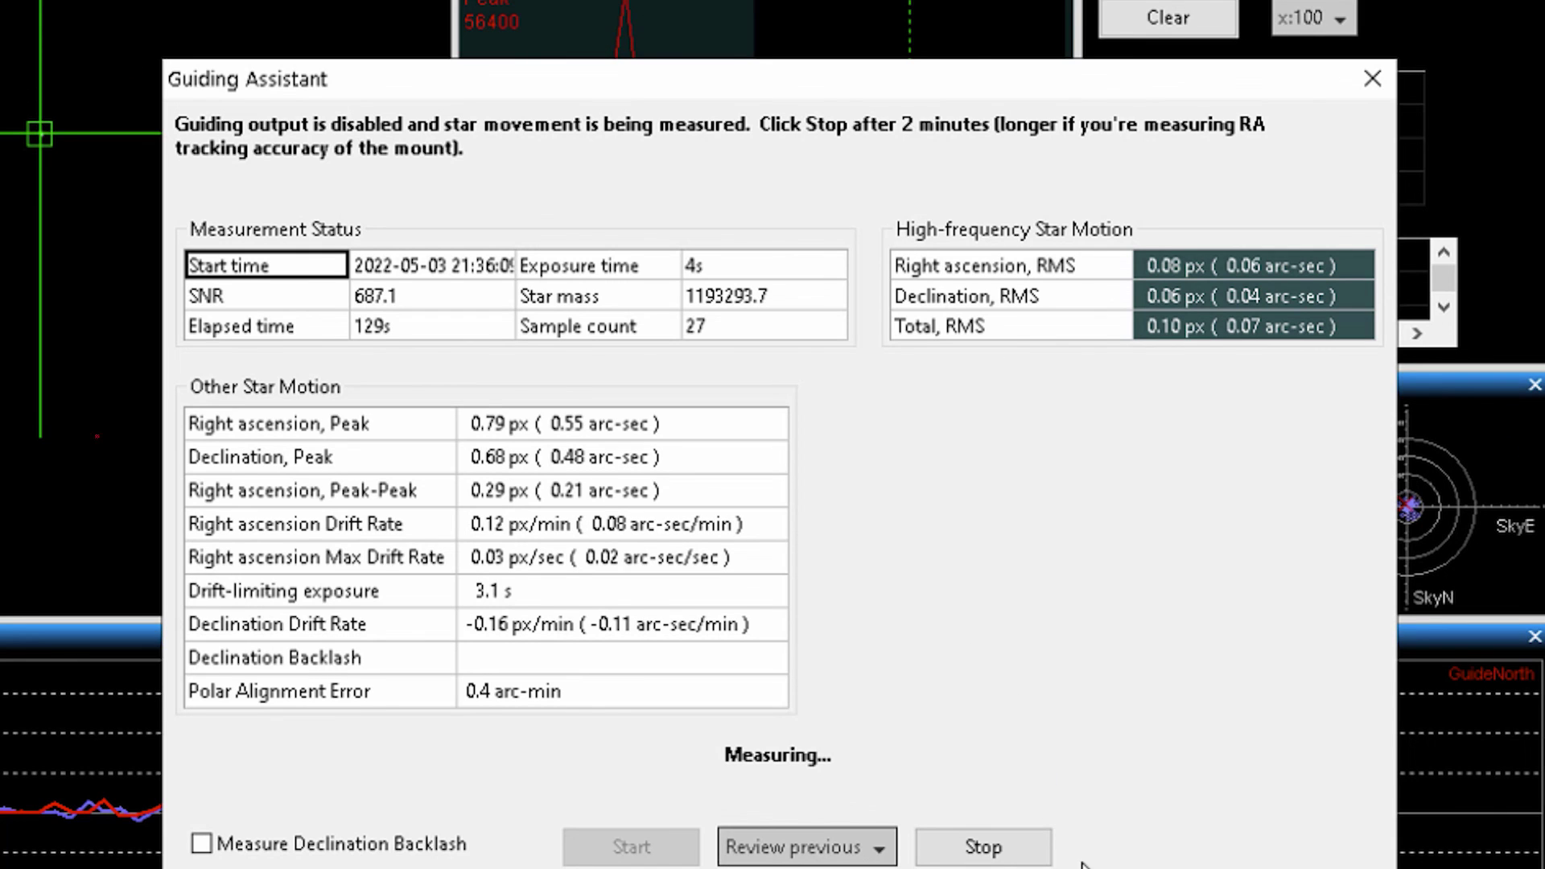
Step: Stop the Guiding Assistant measurement and apply the 0.30 RA and Dec min-move recommendations
{"action": "left_click", "coordinate": [1016, 848]}
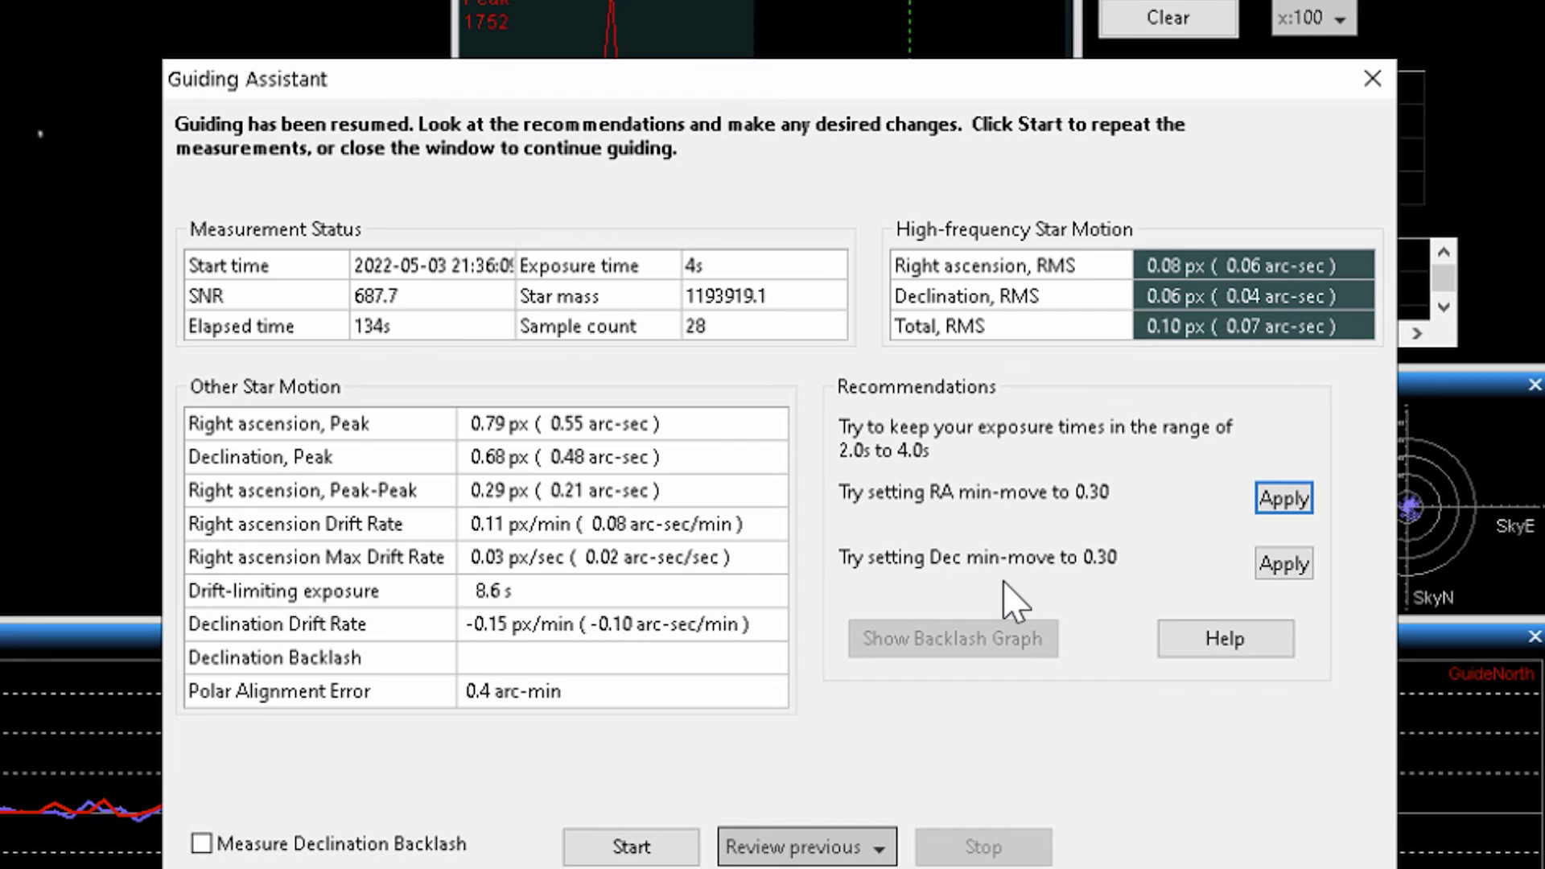
{"action": "left_click", "coordinate": [1290, 499]}
{"action": "left_click", "coordinate": [1278, 563]}
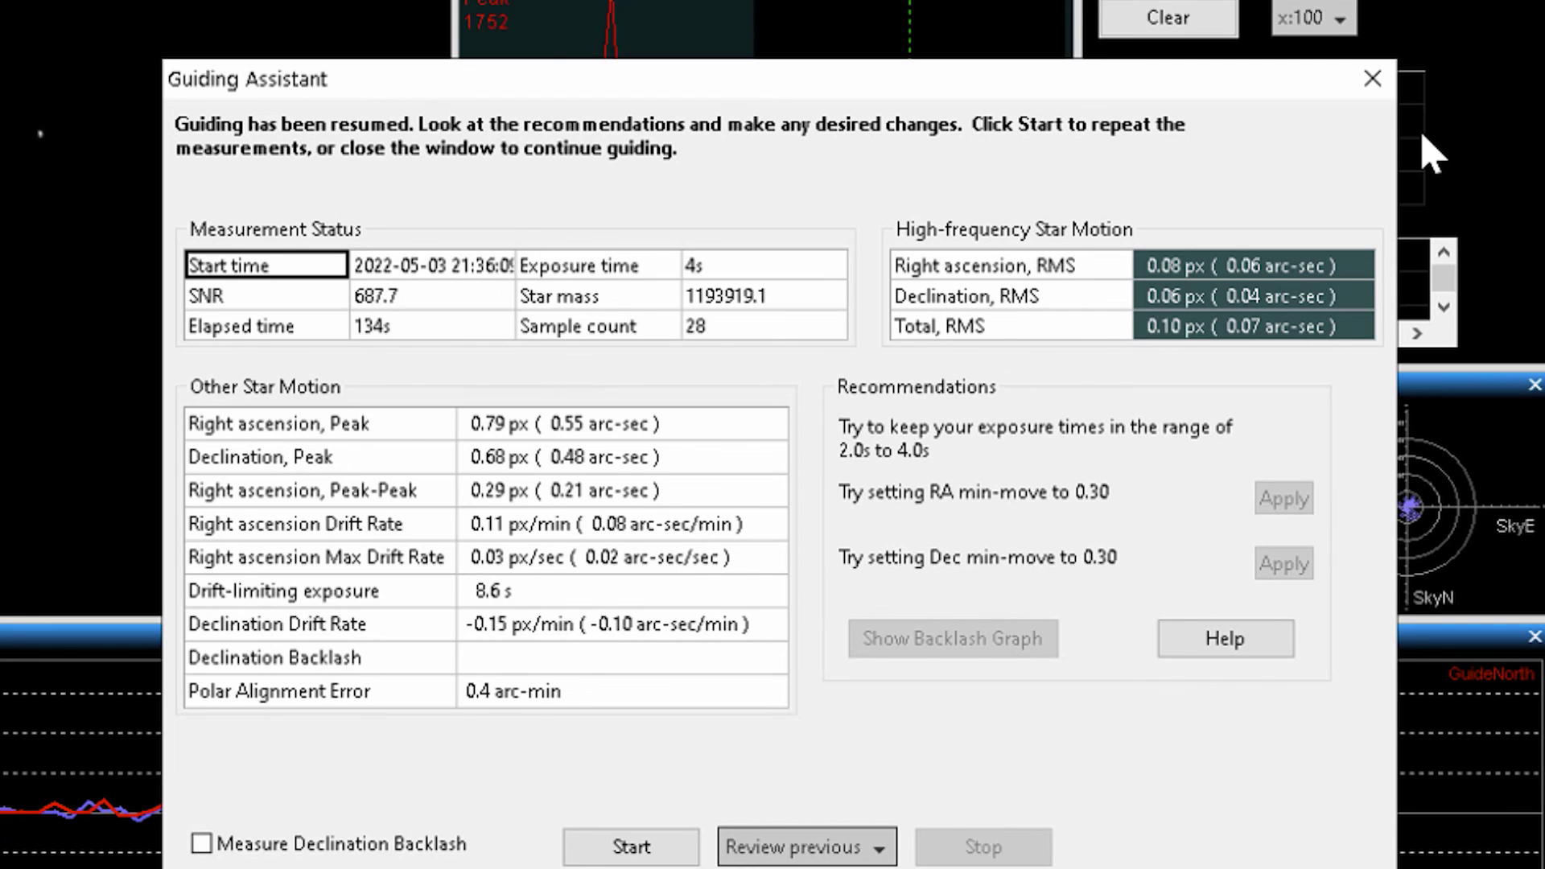
{"action": "left_click", "coordinate": [1370, 79]}
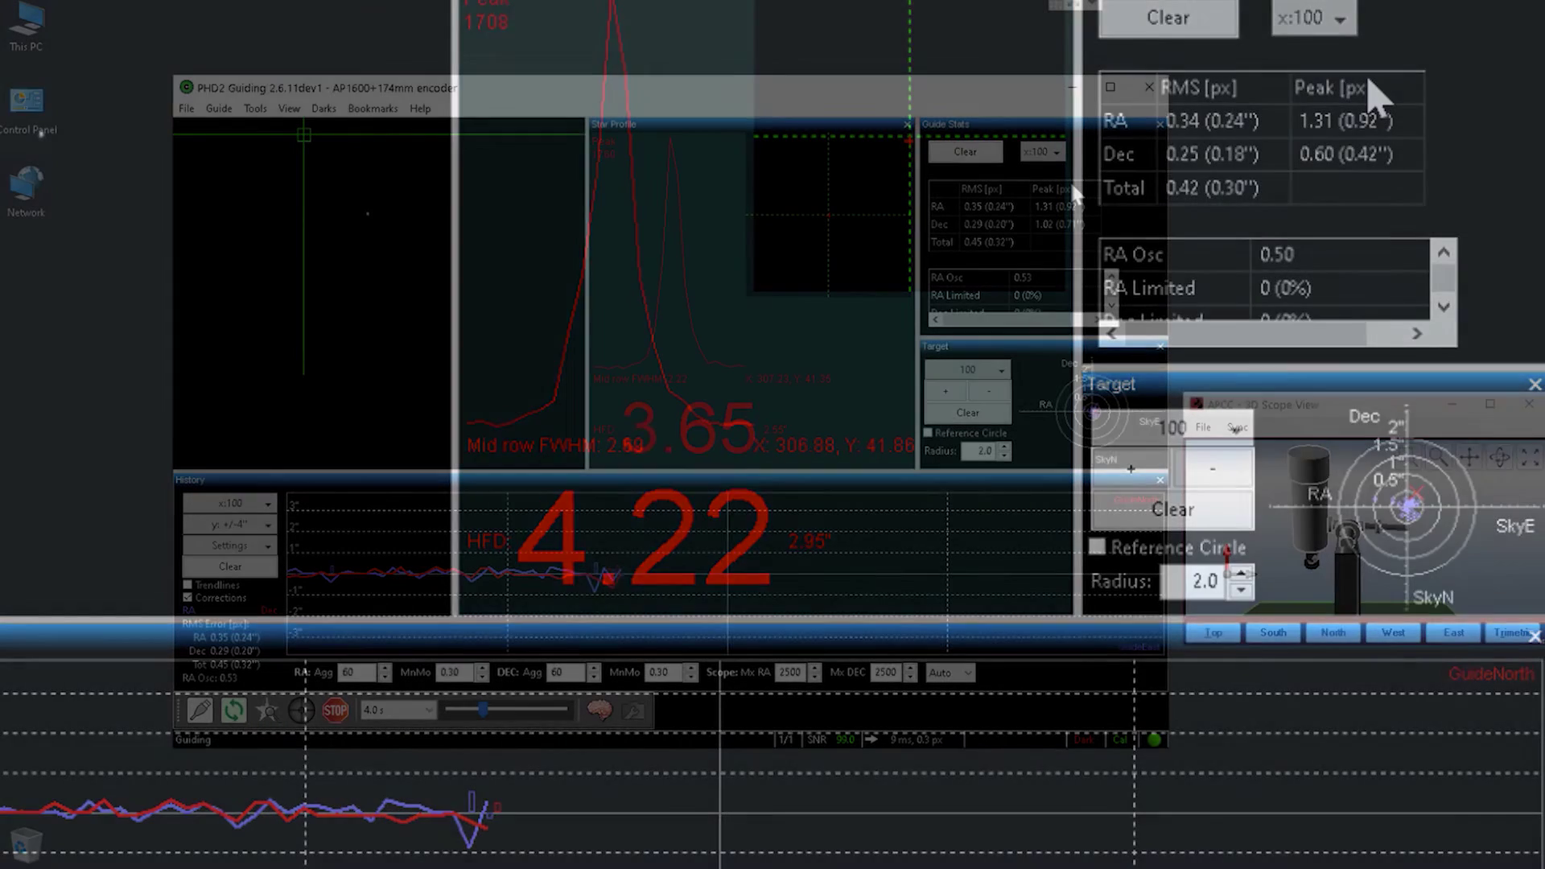